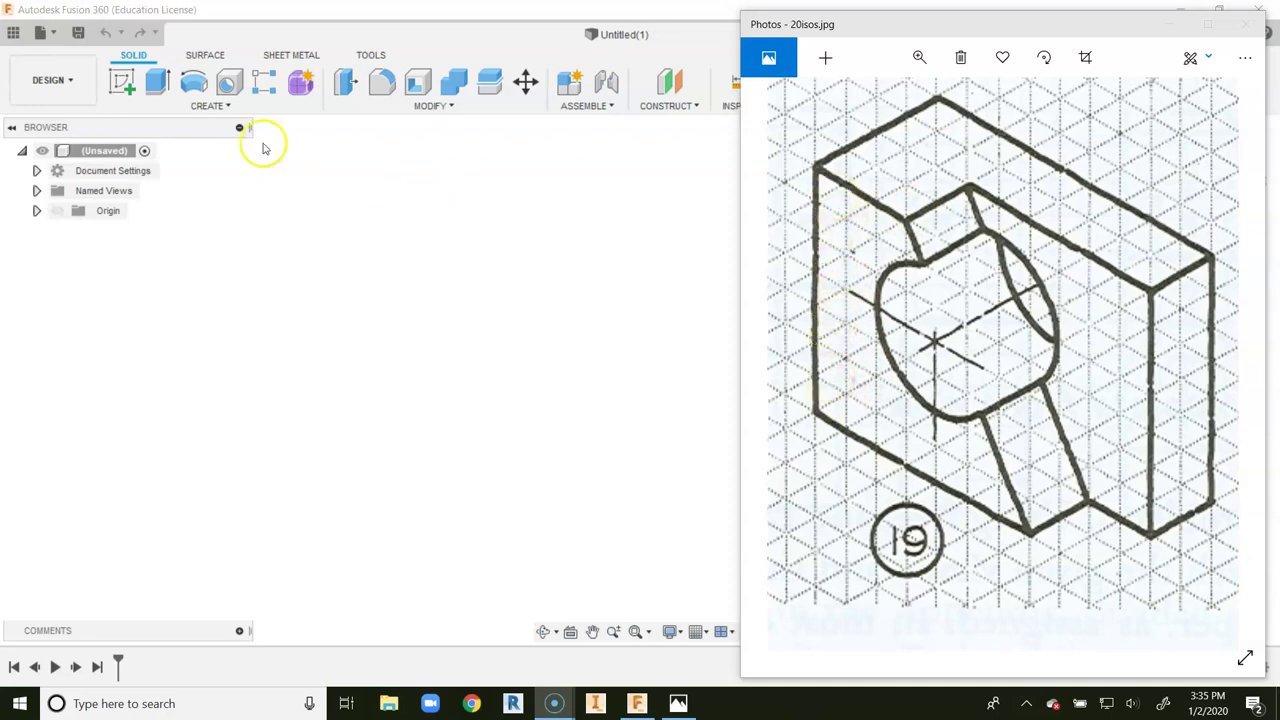
On the front plane, sketch a 9 × 7 inch two-point rectangle starting at the origin
click(122, 81)
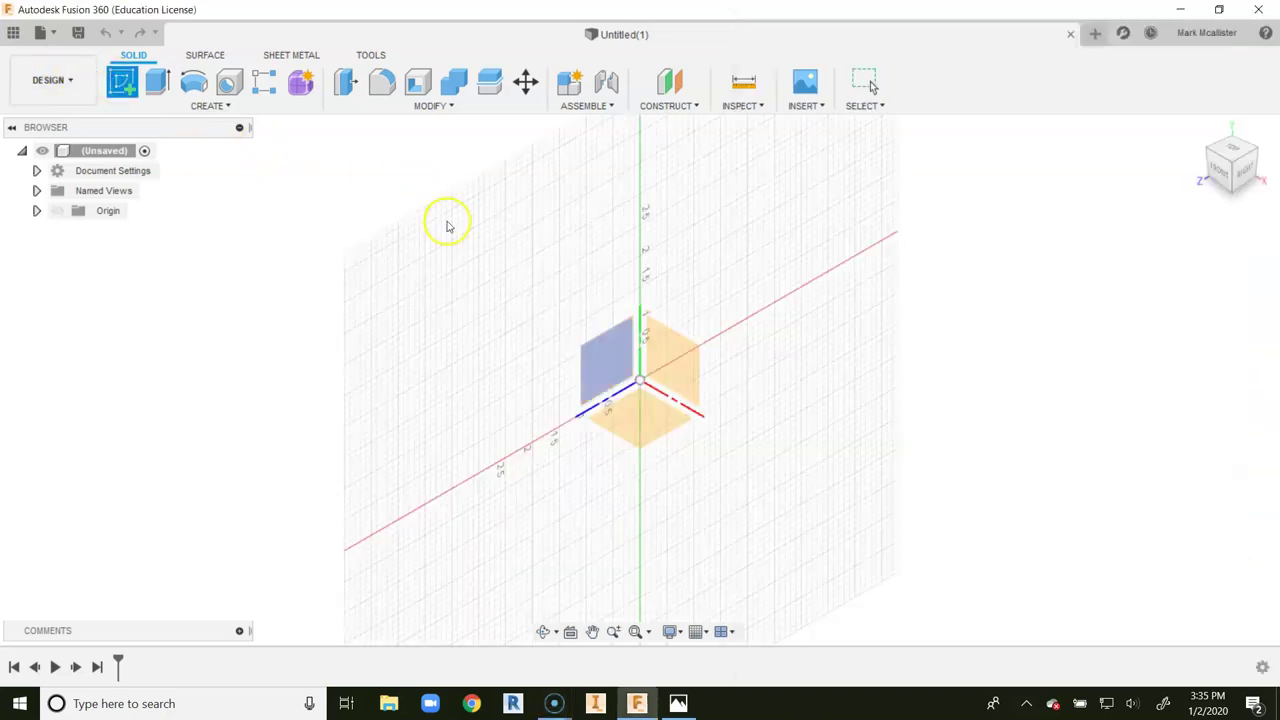
click(684, 340)
click(157, 81)
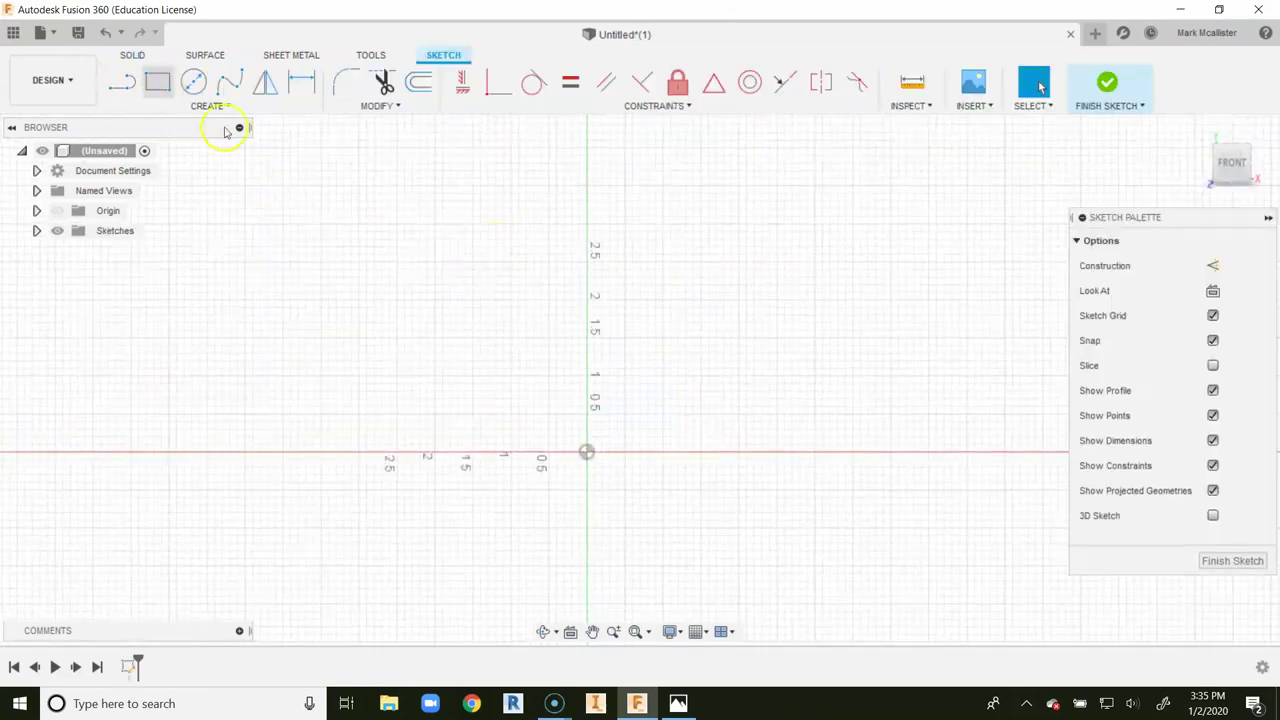
click(586, 452)
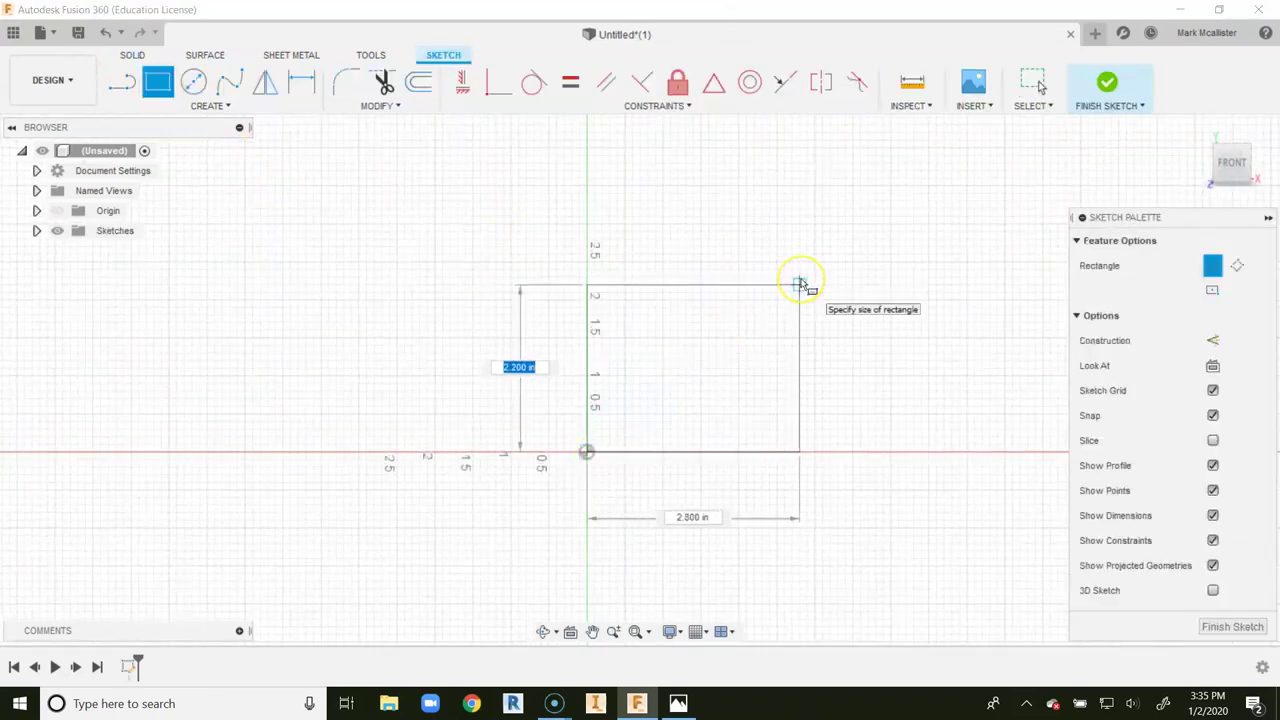
text(7)
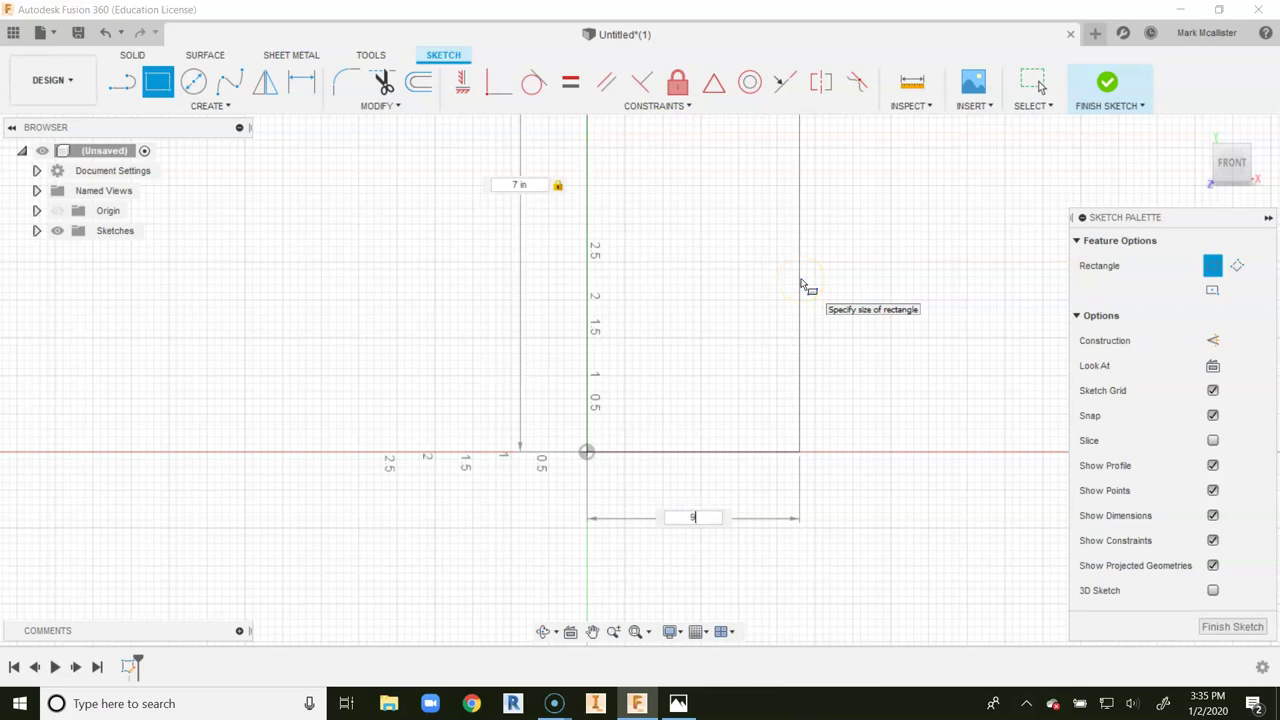
text(9)
key(Tab)
key(Return)
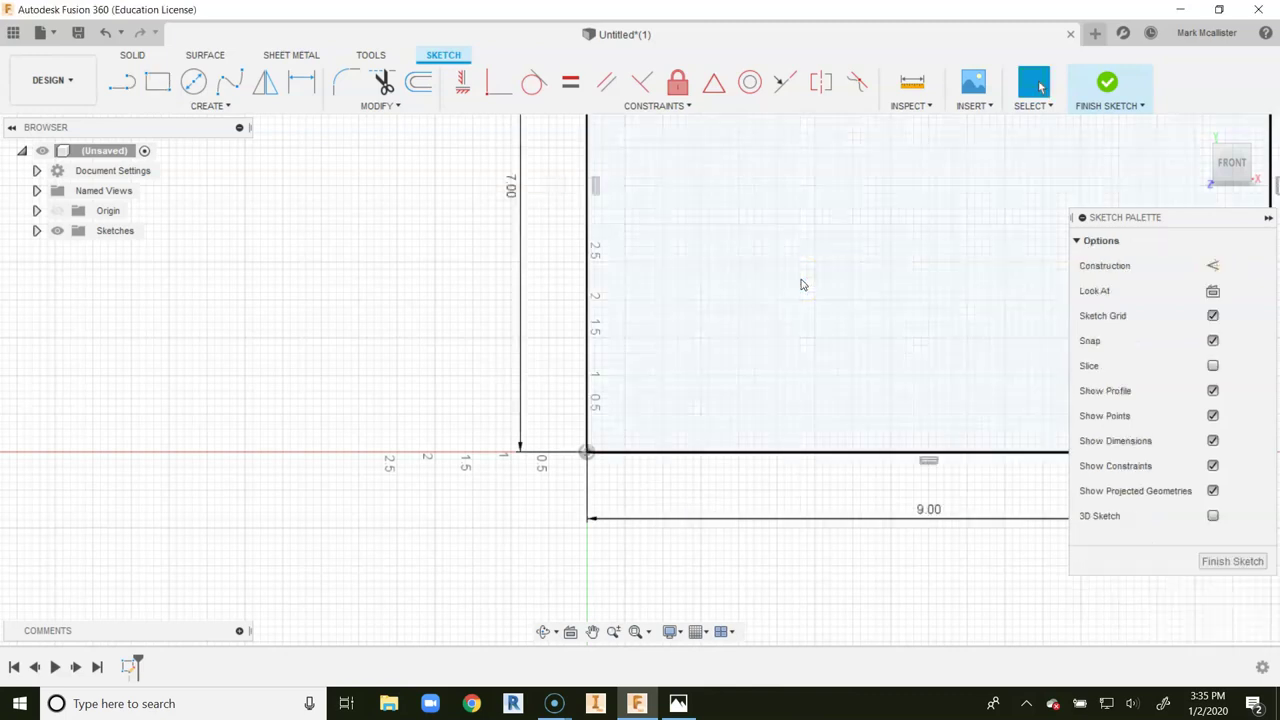
Finish the rectangle sketch, return to the home isometric view, and check the reference drawing
click(1117, 87)
click(1202, 128)
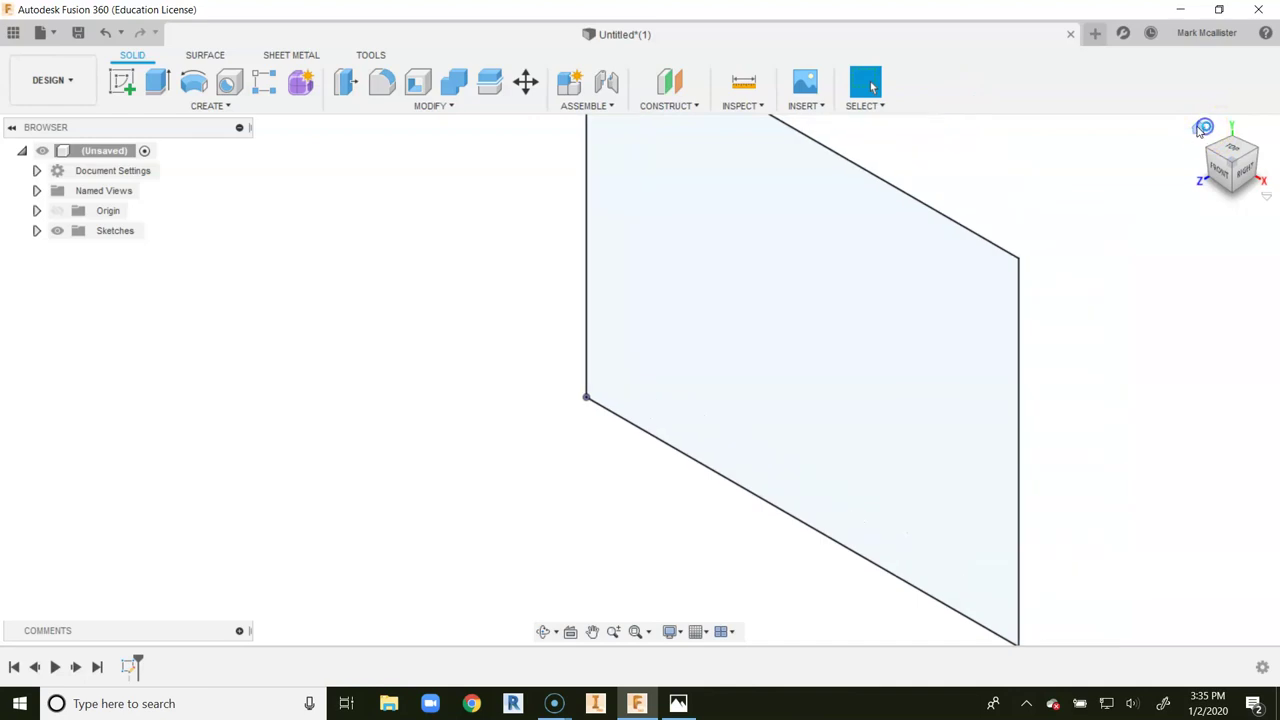
click(678, 703)
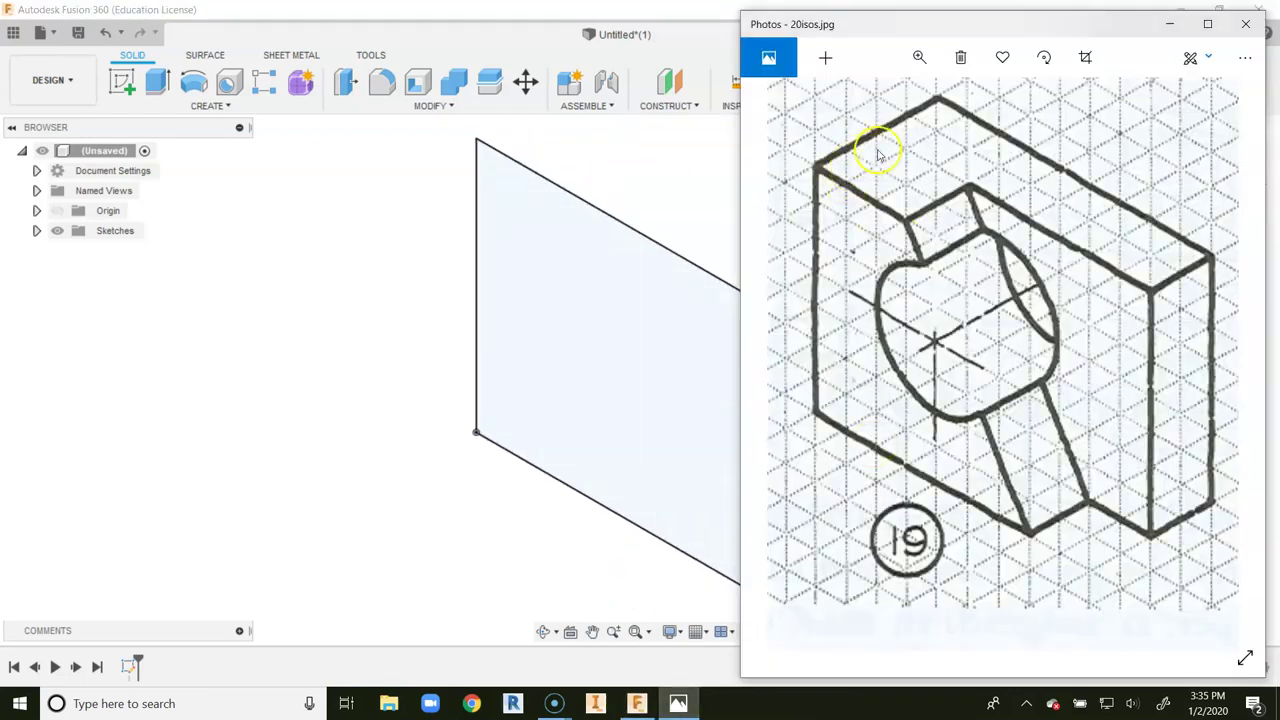
Extrude the rectangle 4 inches into a solid block and compare it with the reference
click(157, 84)
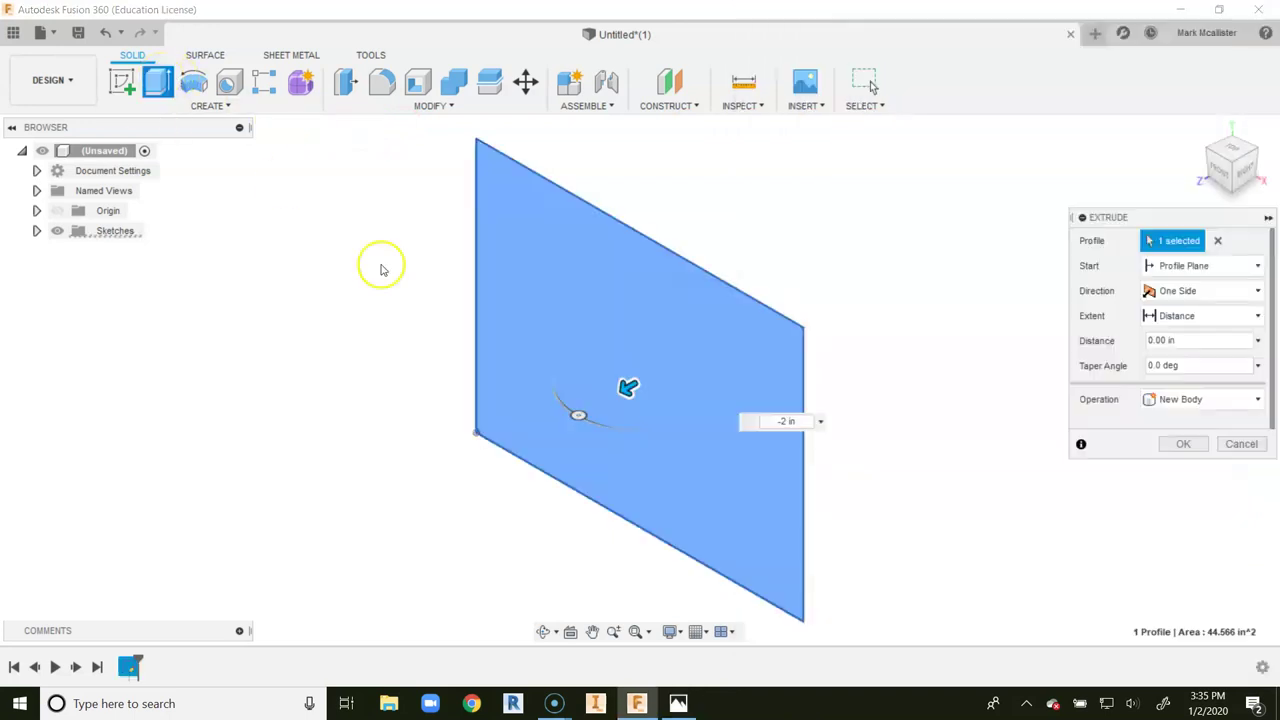
click(1200, 340)
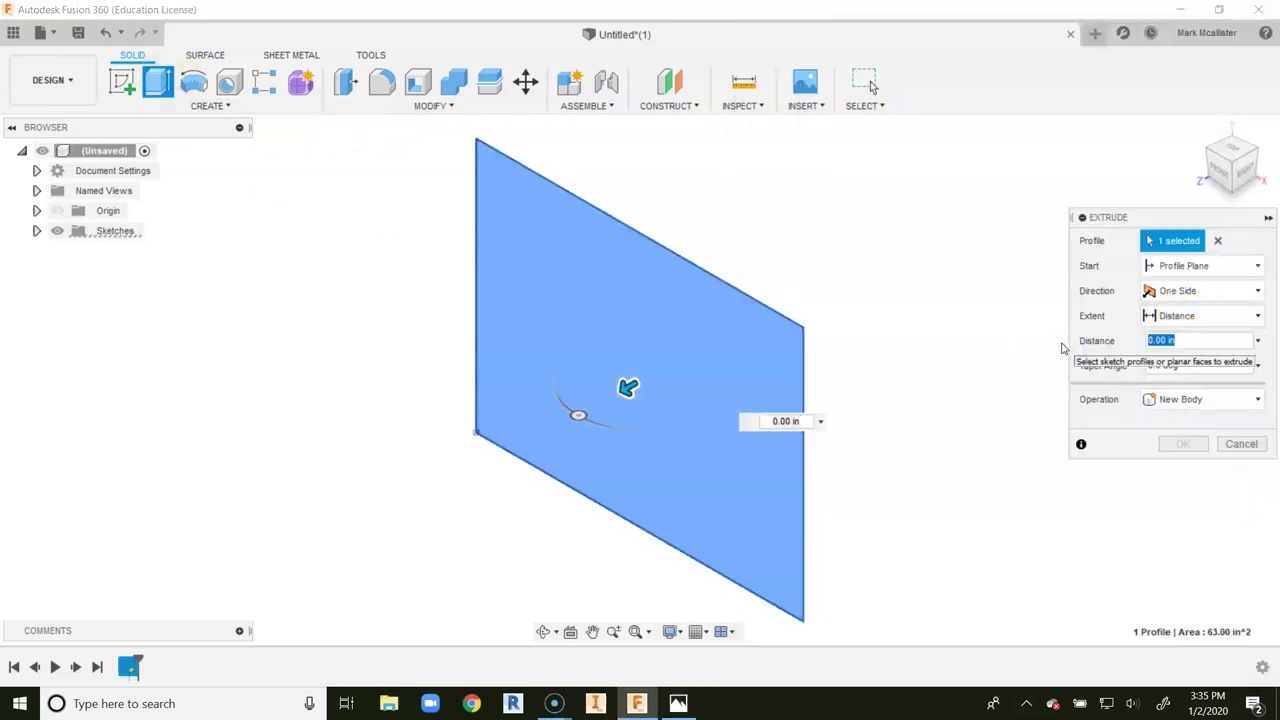
text(4)
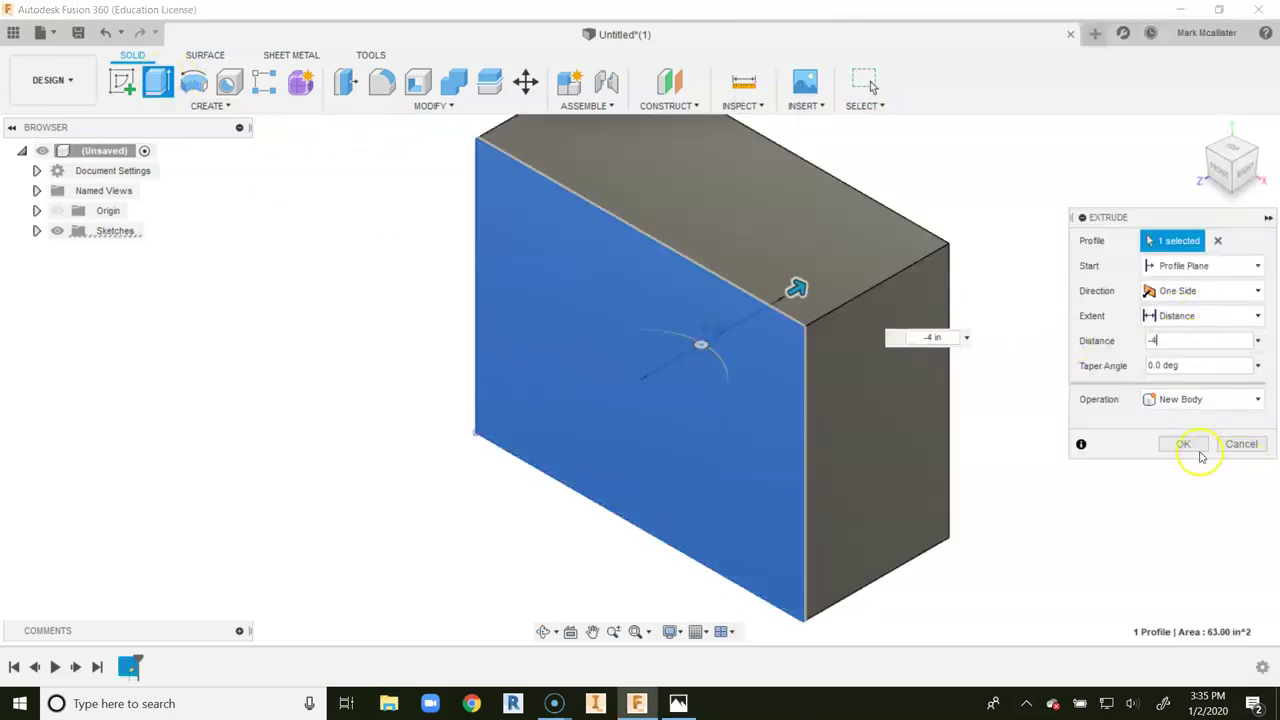
click(1183, 443)
click(1206, 133)
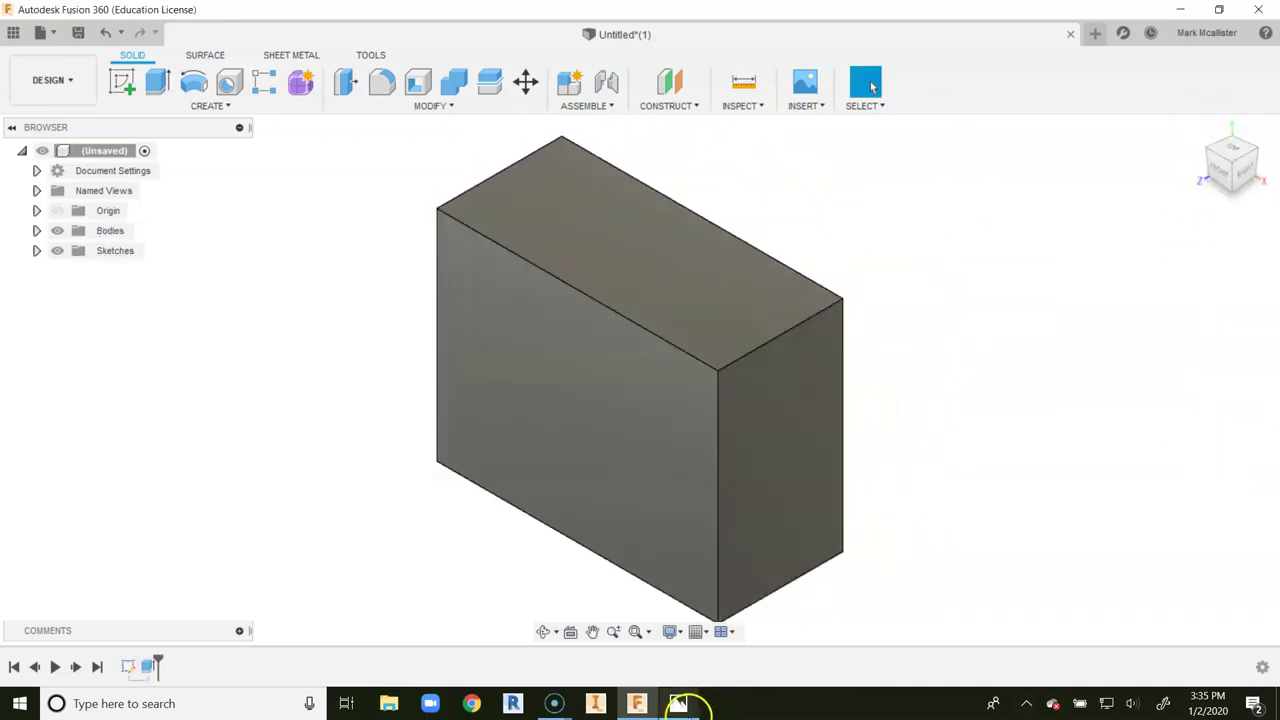
click(678, 703)
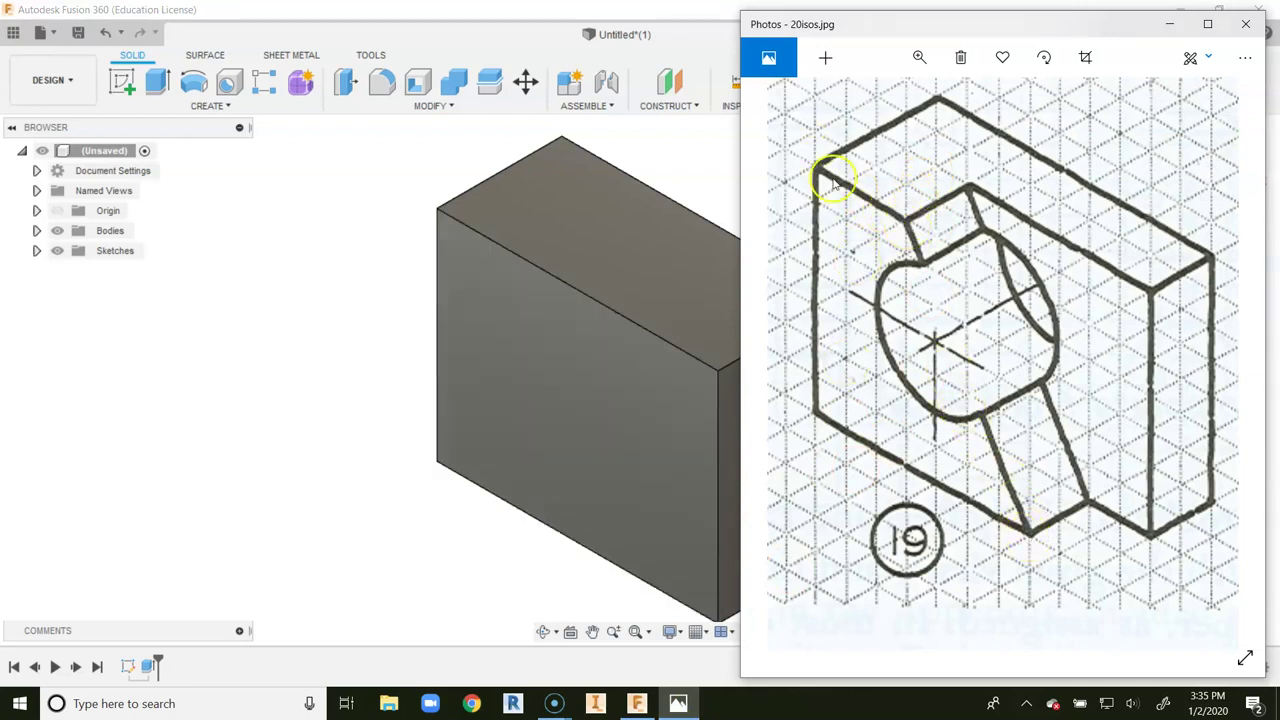
On the block's front face, sketch one diagonal line from the top edge to the bottom edge
click(355, 208)
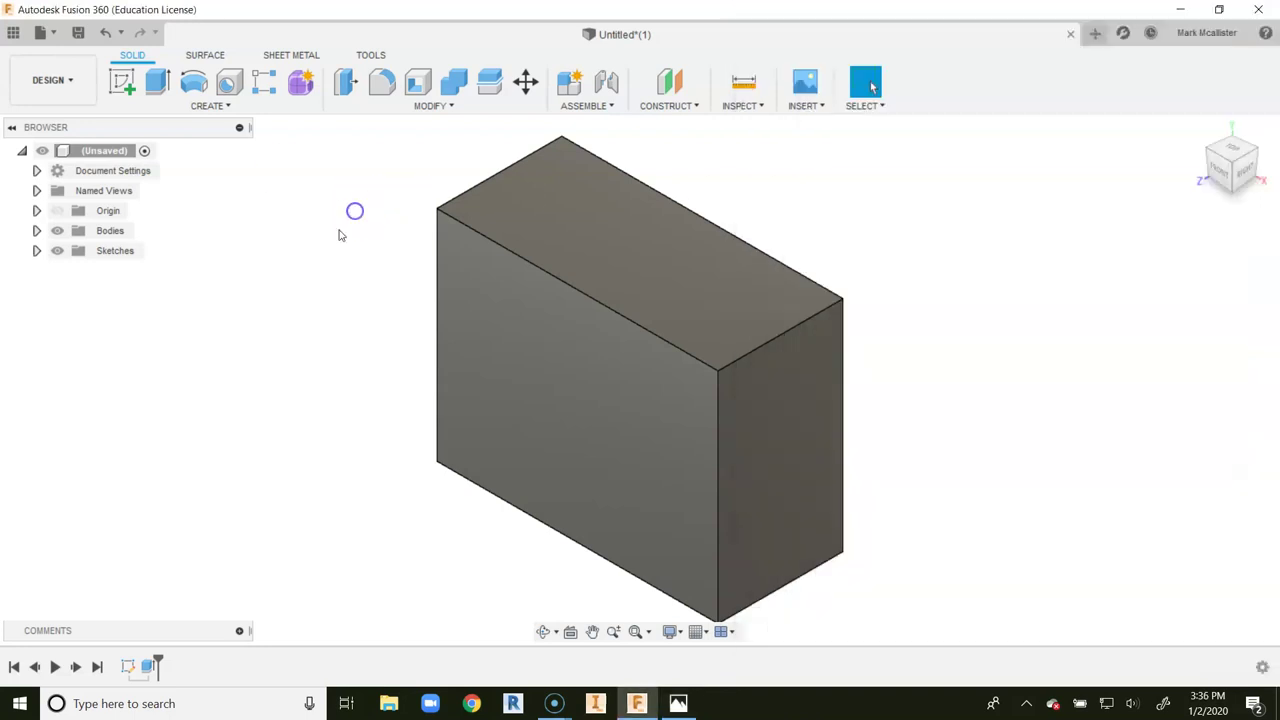
click(123, 88)
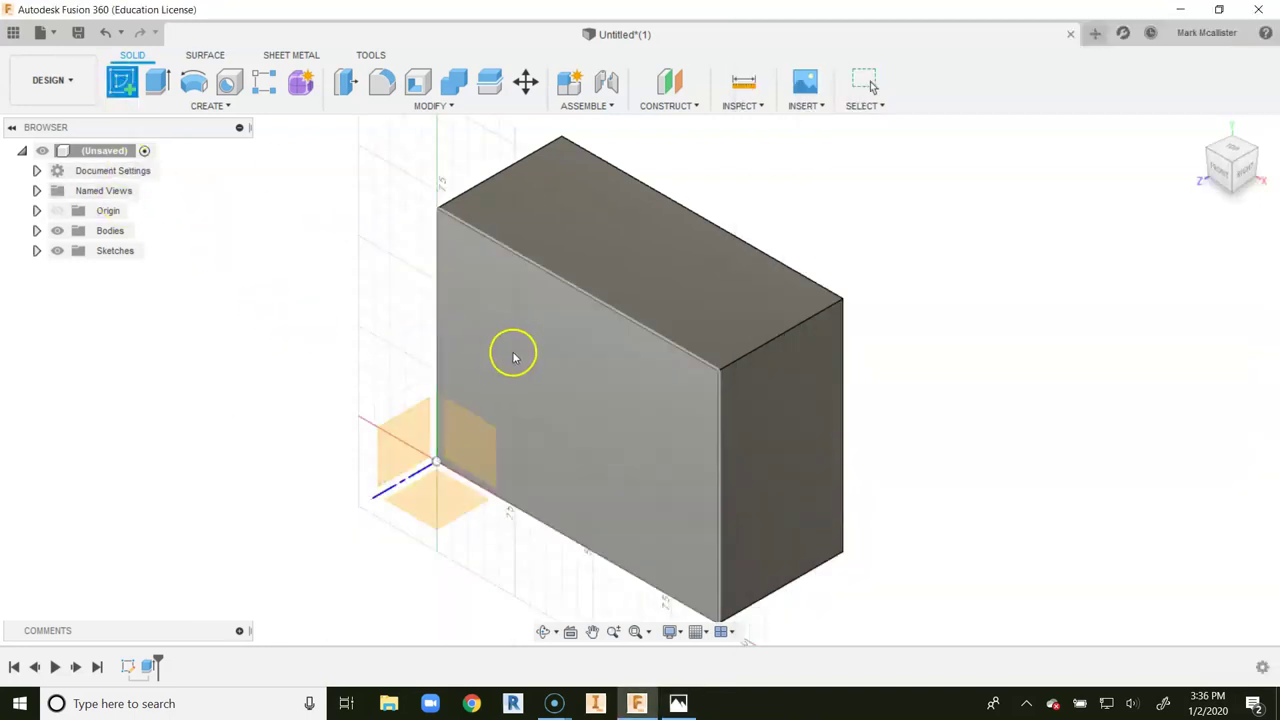
click(514, 351)
middle_drag(614, 451, 529, 431)
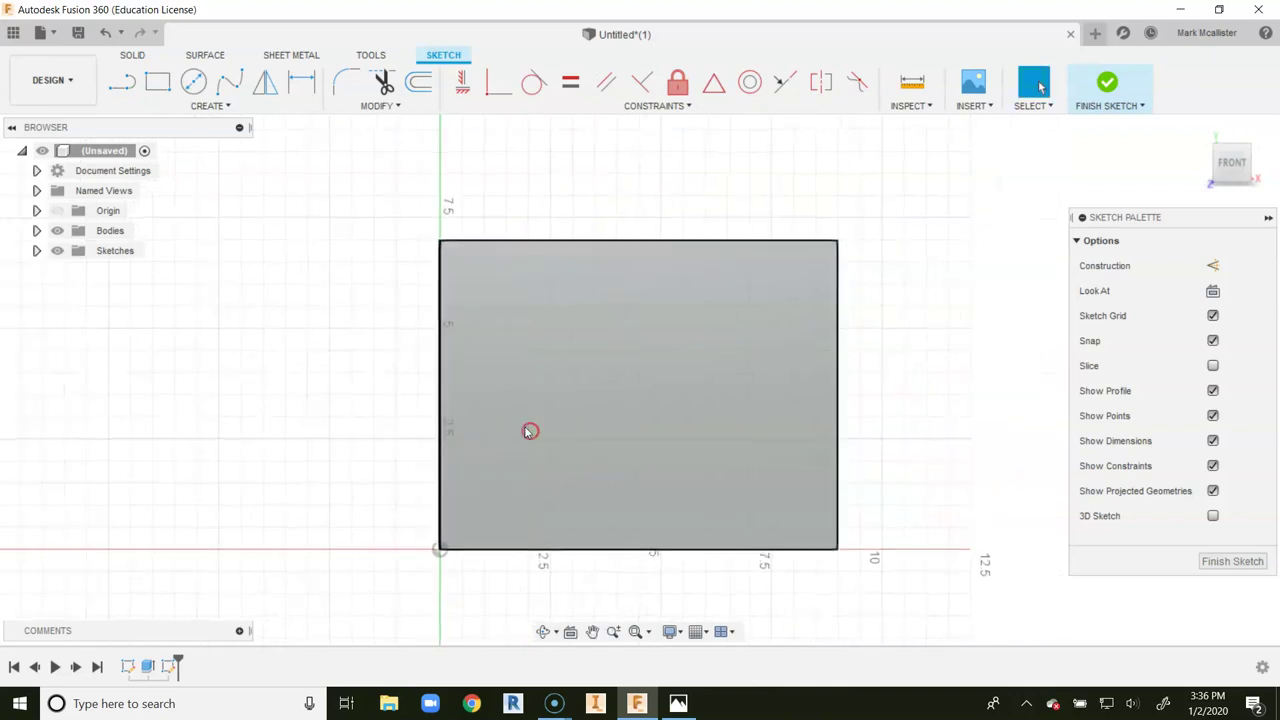
click(529, 241)
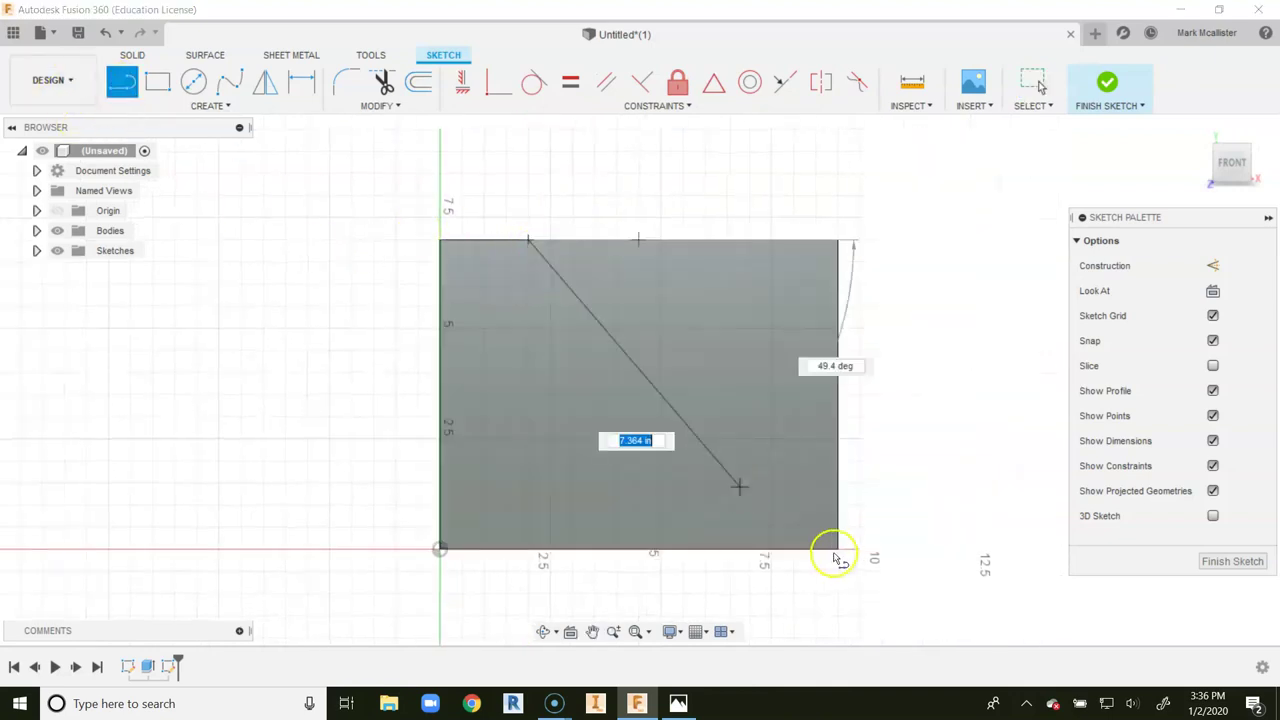
double_click(770, 548)
right_click(362, 313)
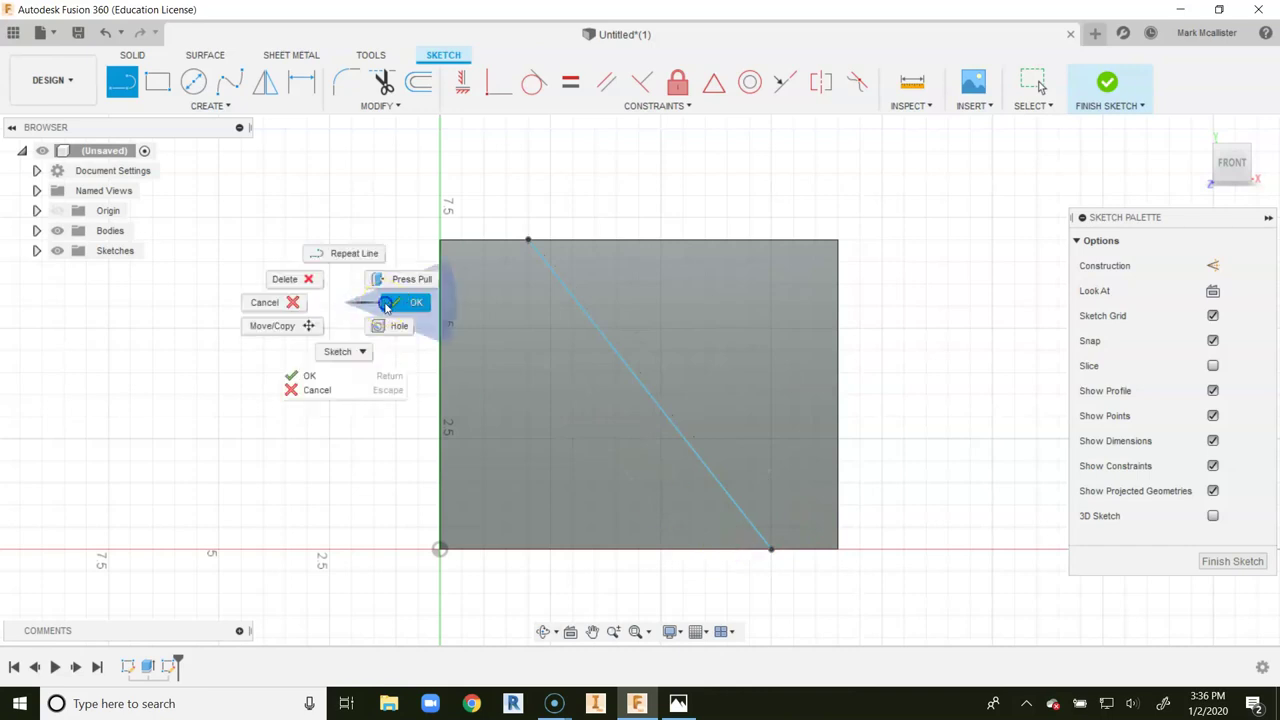
click(414, 300)
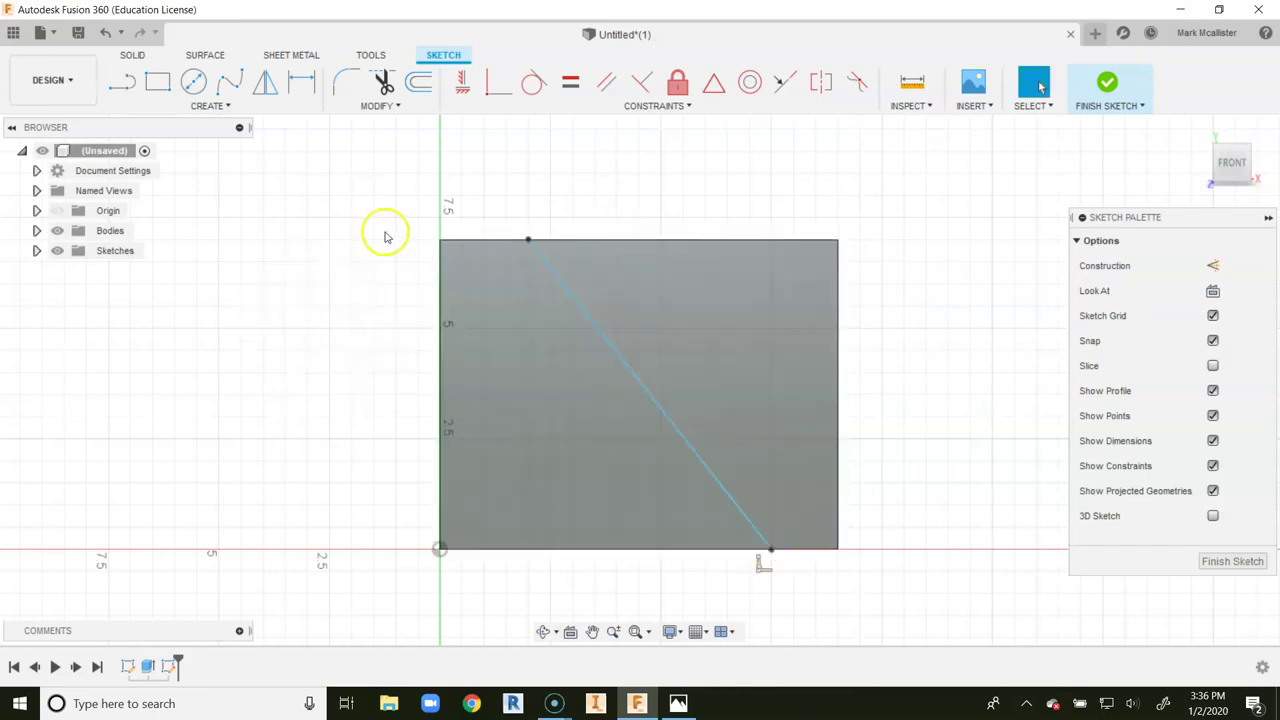
Dimension the diagonal's top endpoint 3.00 in from the block's left edge
click(300, 78)
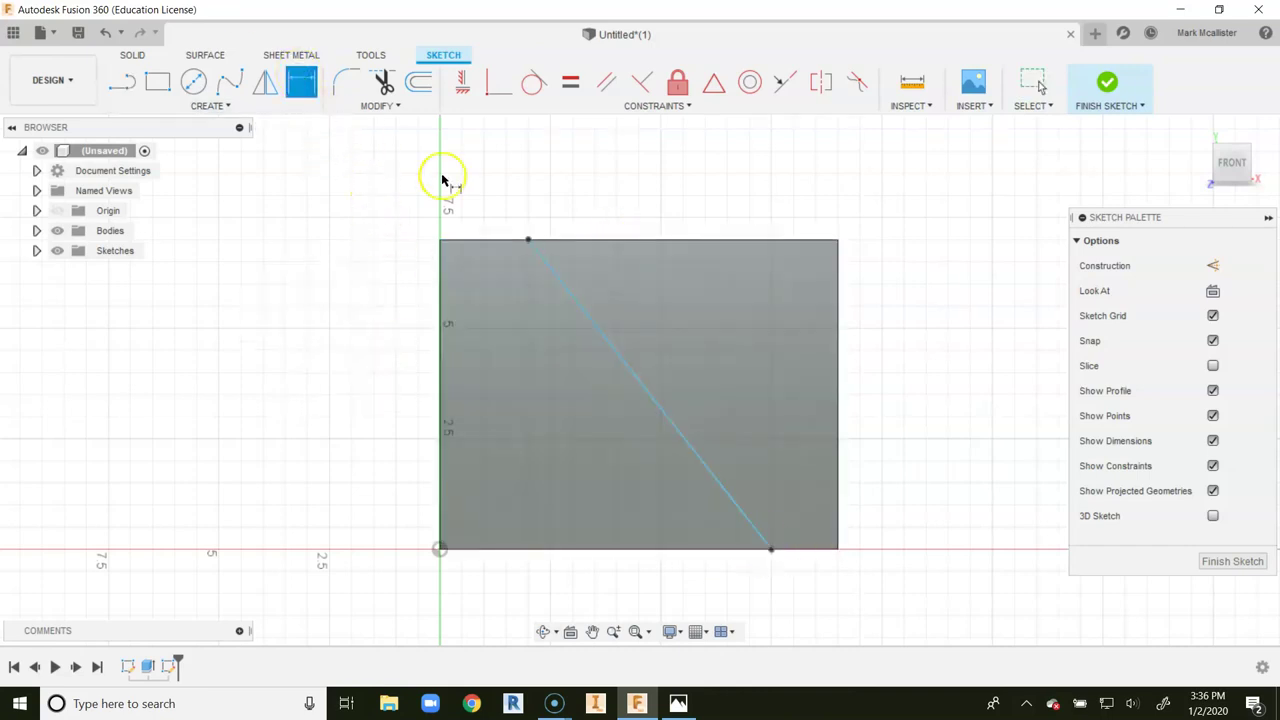
click(528, 240)
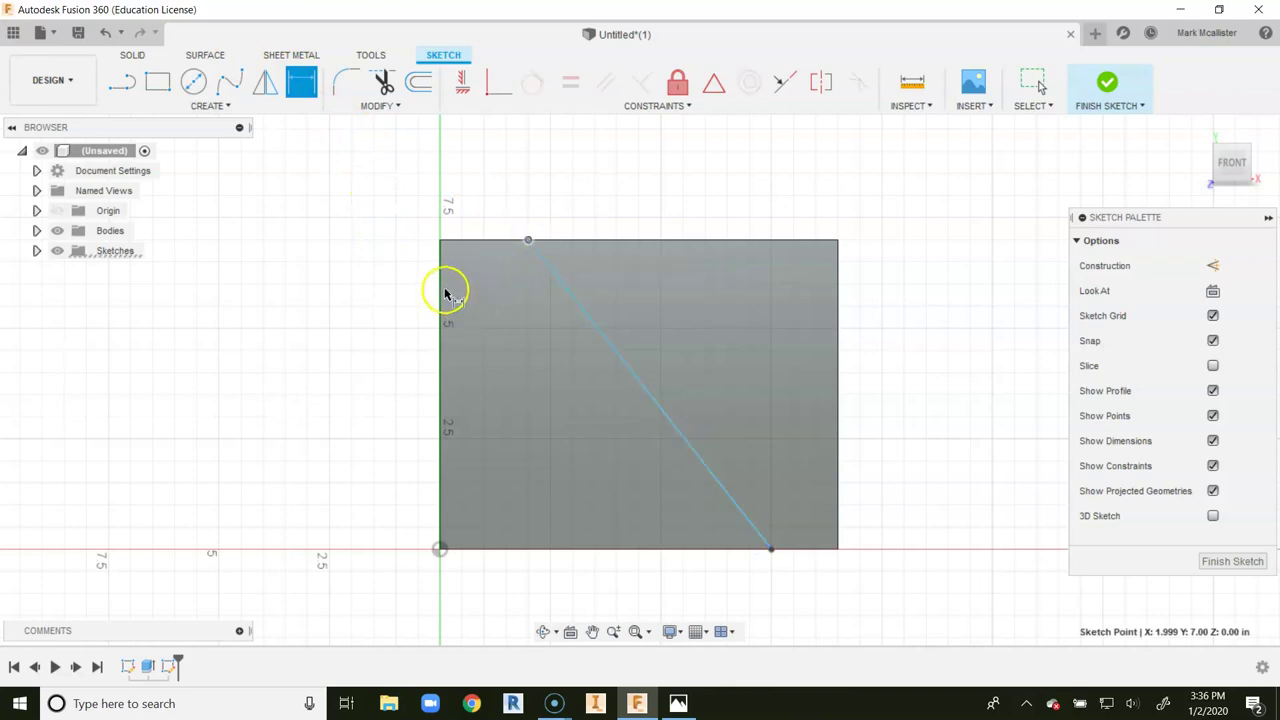
click(443, 283)
click(500, 186)
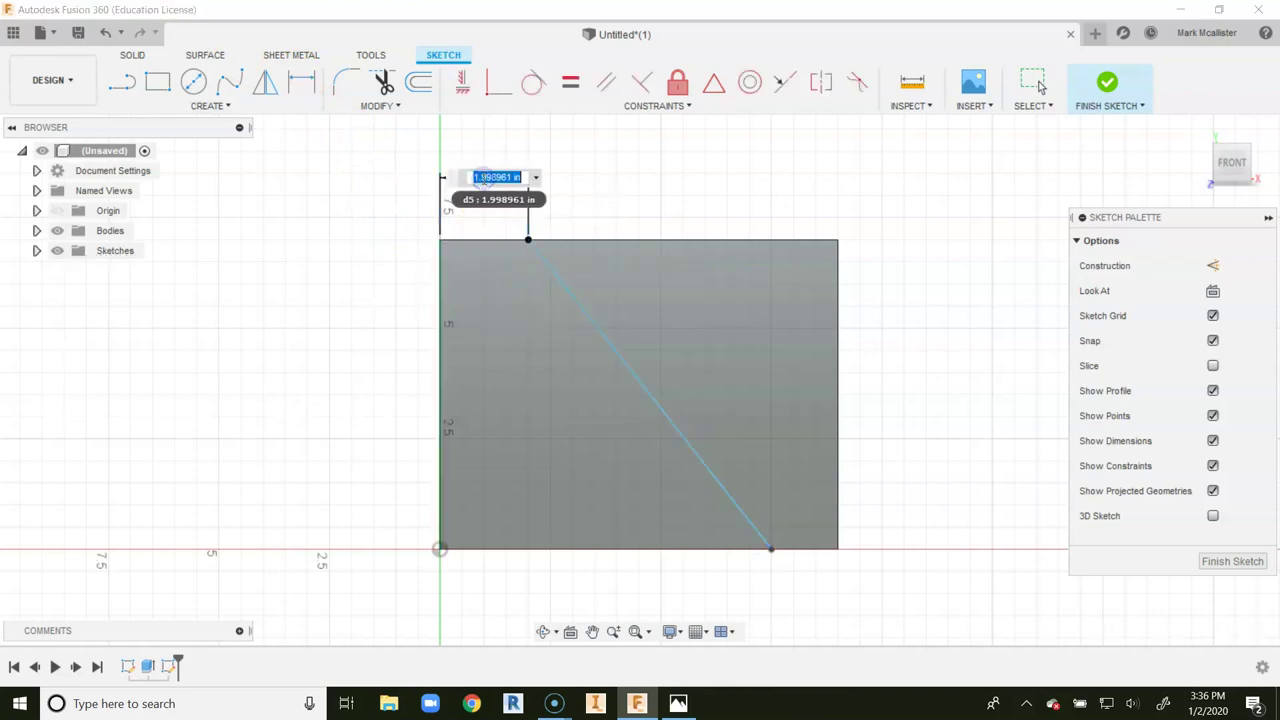
click(690, 705)
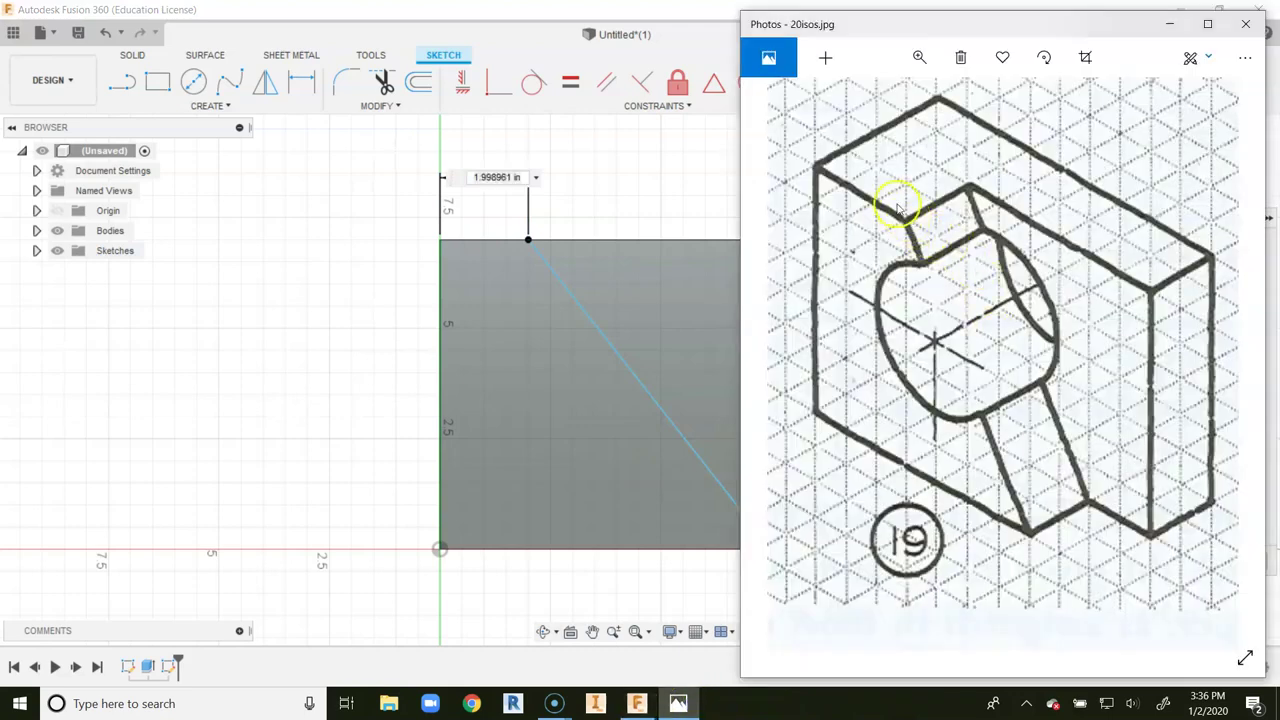
click(497, 177)
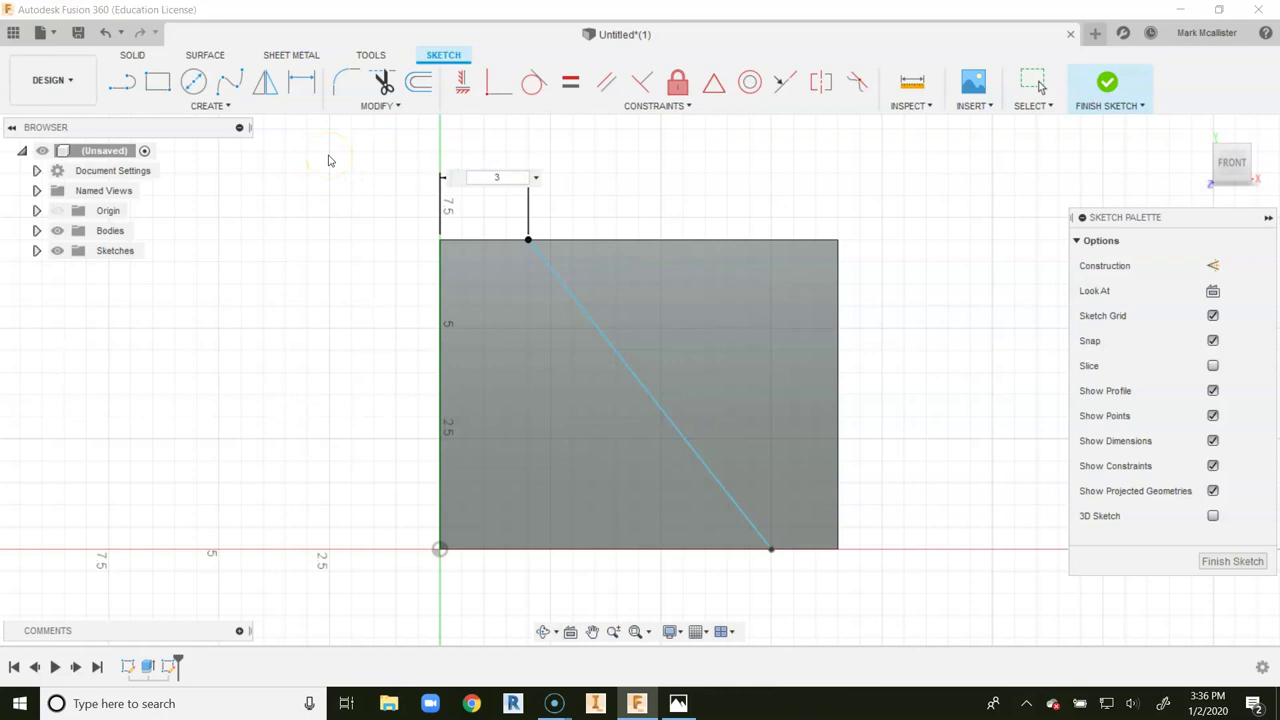
key(Return)
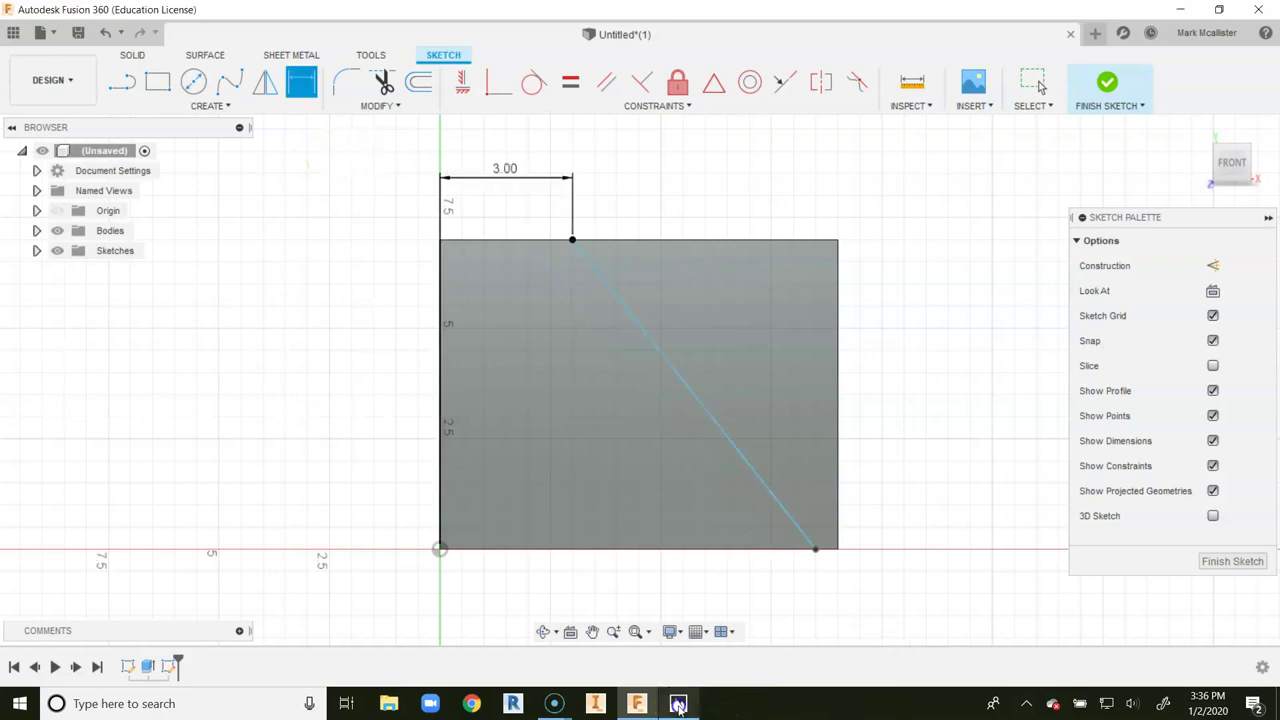
click(678, 706)
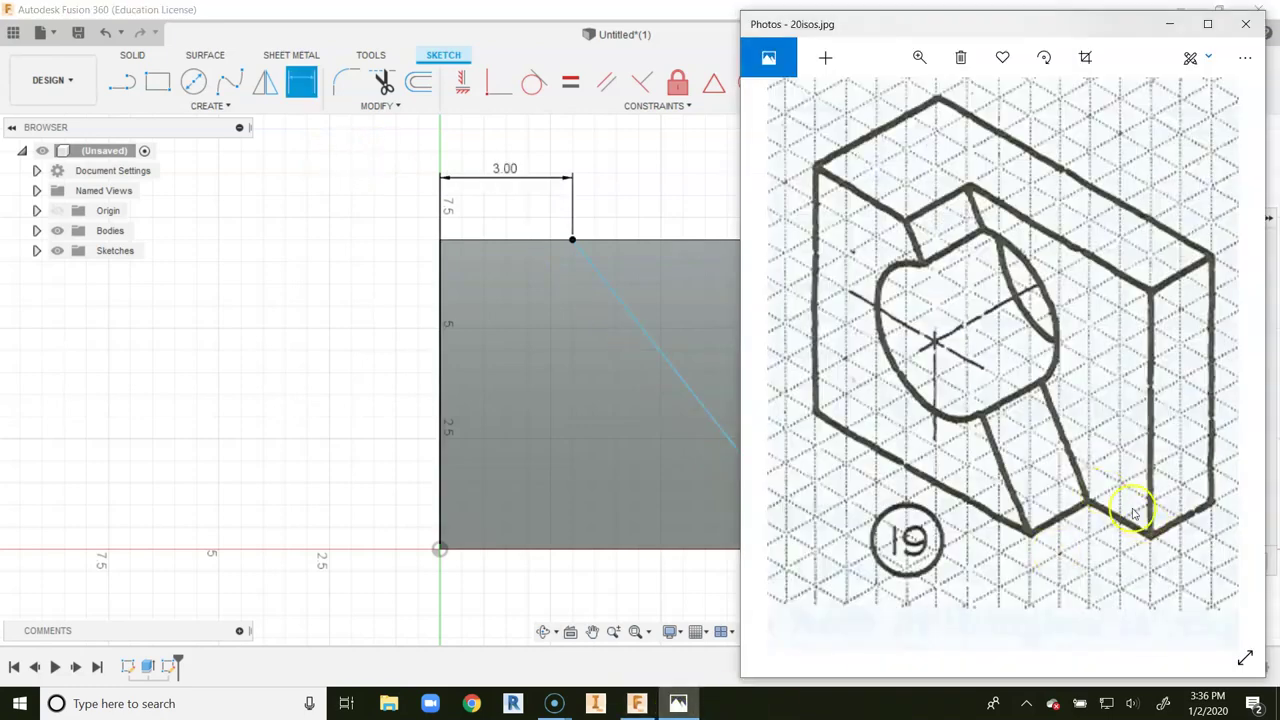
Dimension the diagonal's bottom endpoint 2.00 in from the block's right edge
click(301, 84)
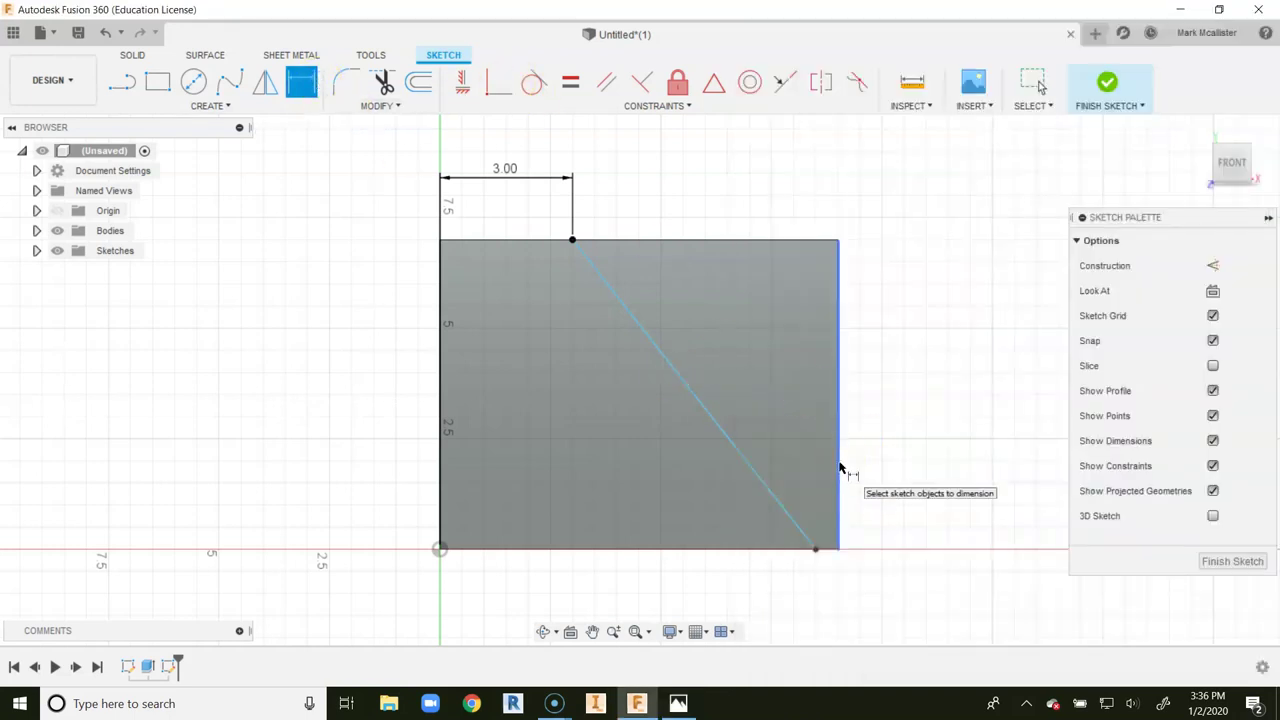
click(838, 465)
click(815, 550)
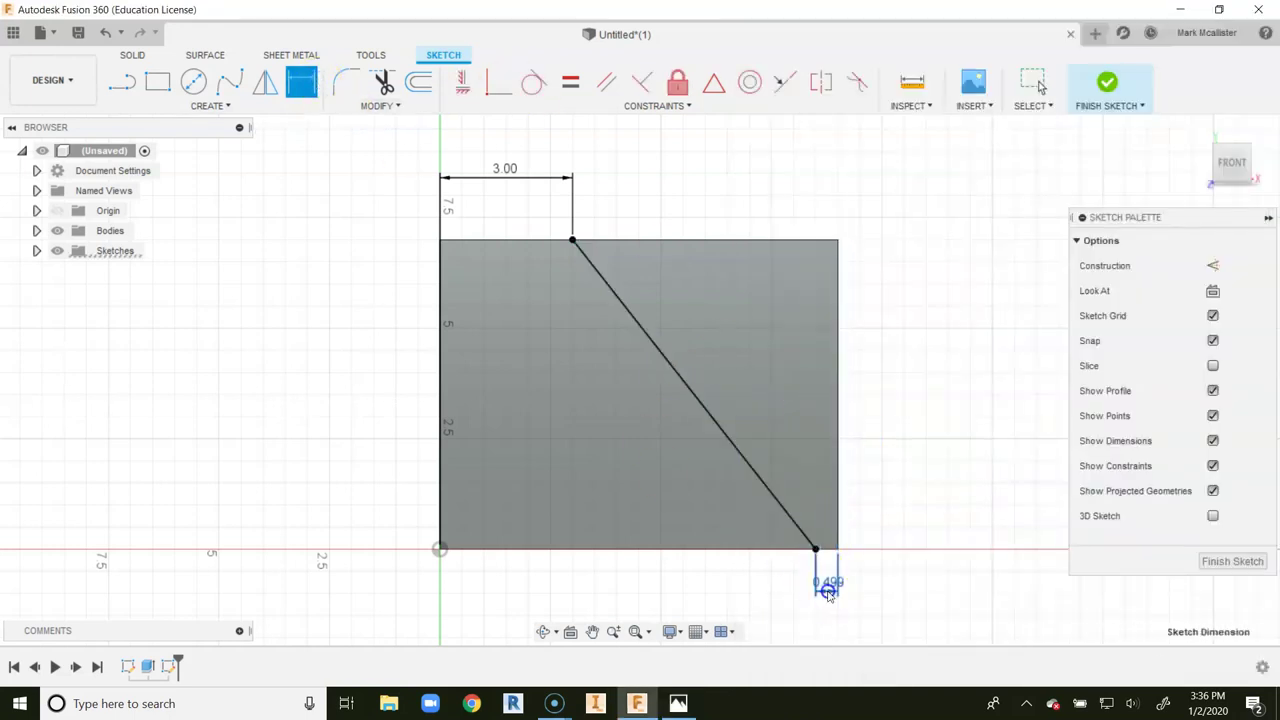
click(828, 587)
text(2)
key(Return)
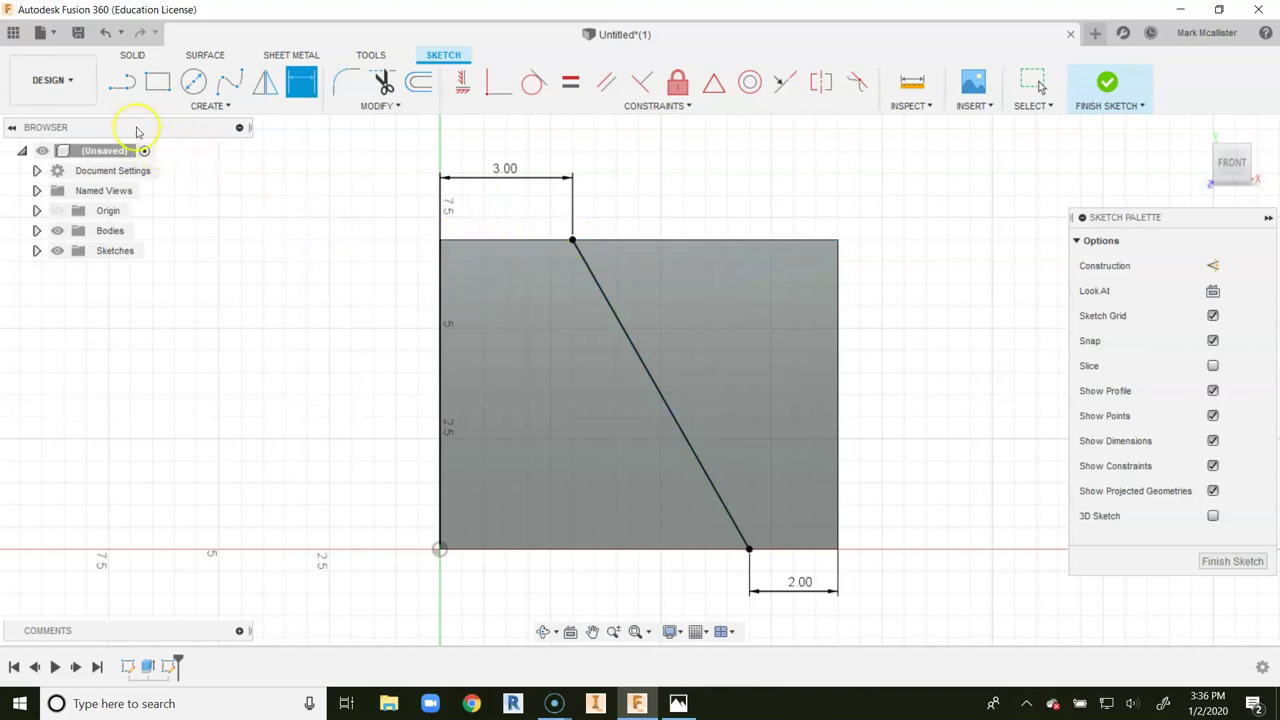
Enclose the area right of the diagonal with lines along the top, right and bottom edges, then finish the sketch
click(122, 82)
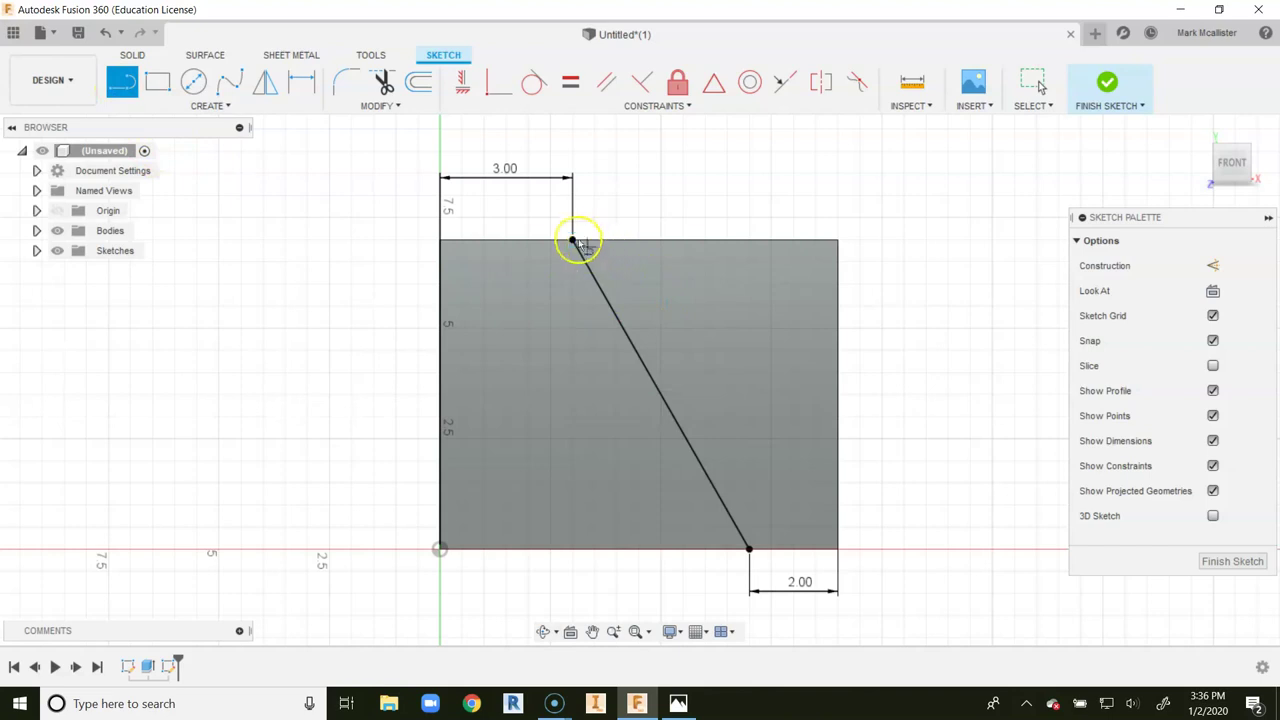
click(573, 240)
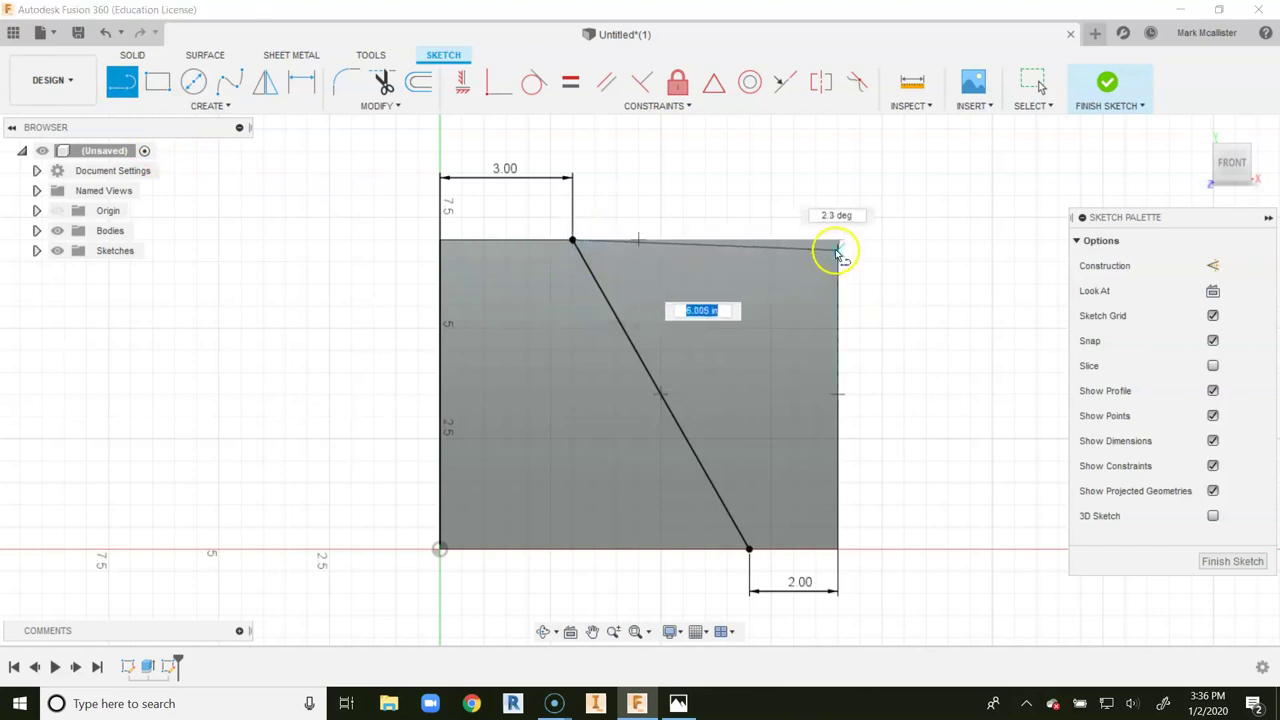
click(838, 241)
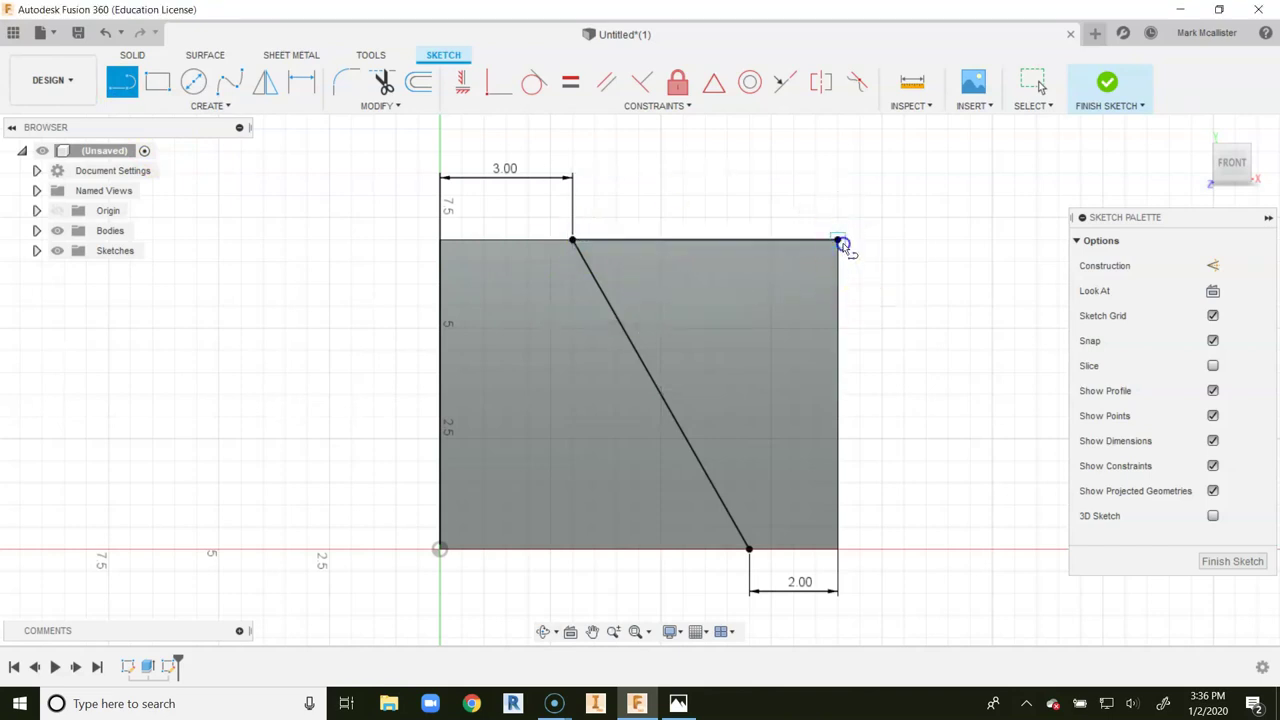
click(838, 548)
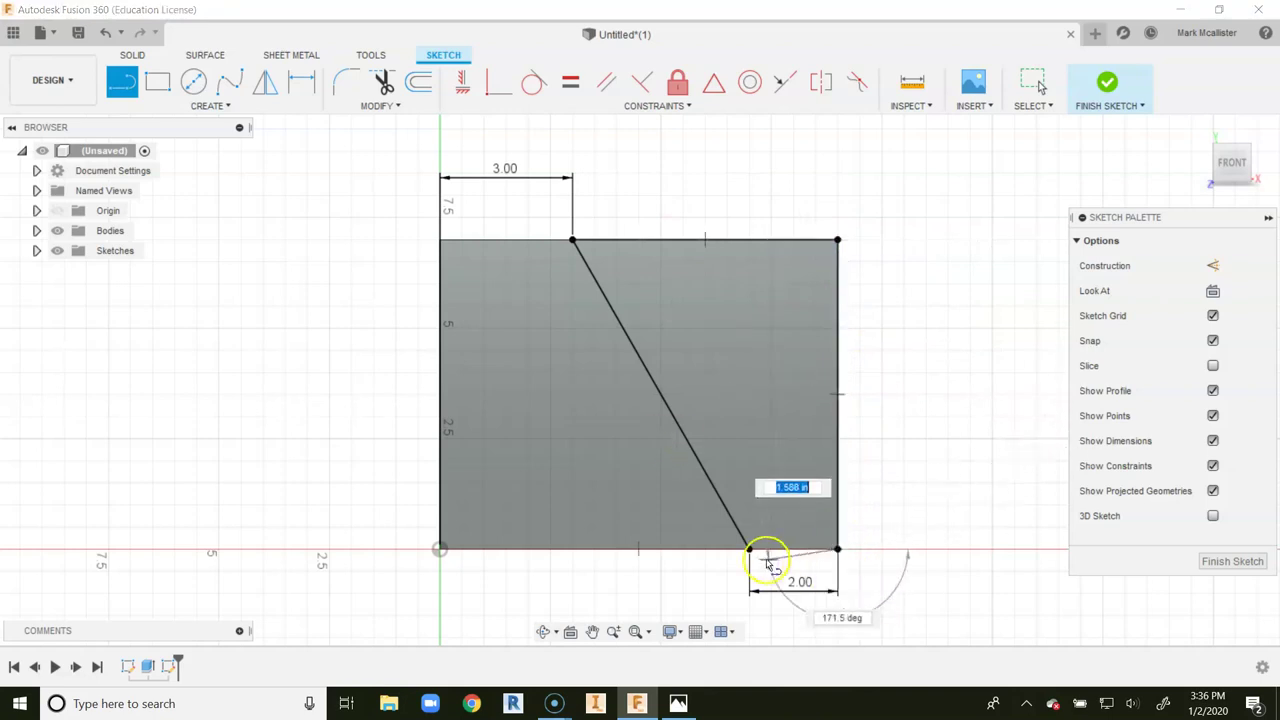
click(749, 548)
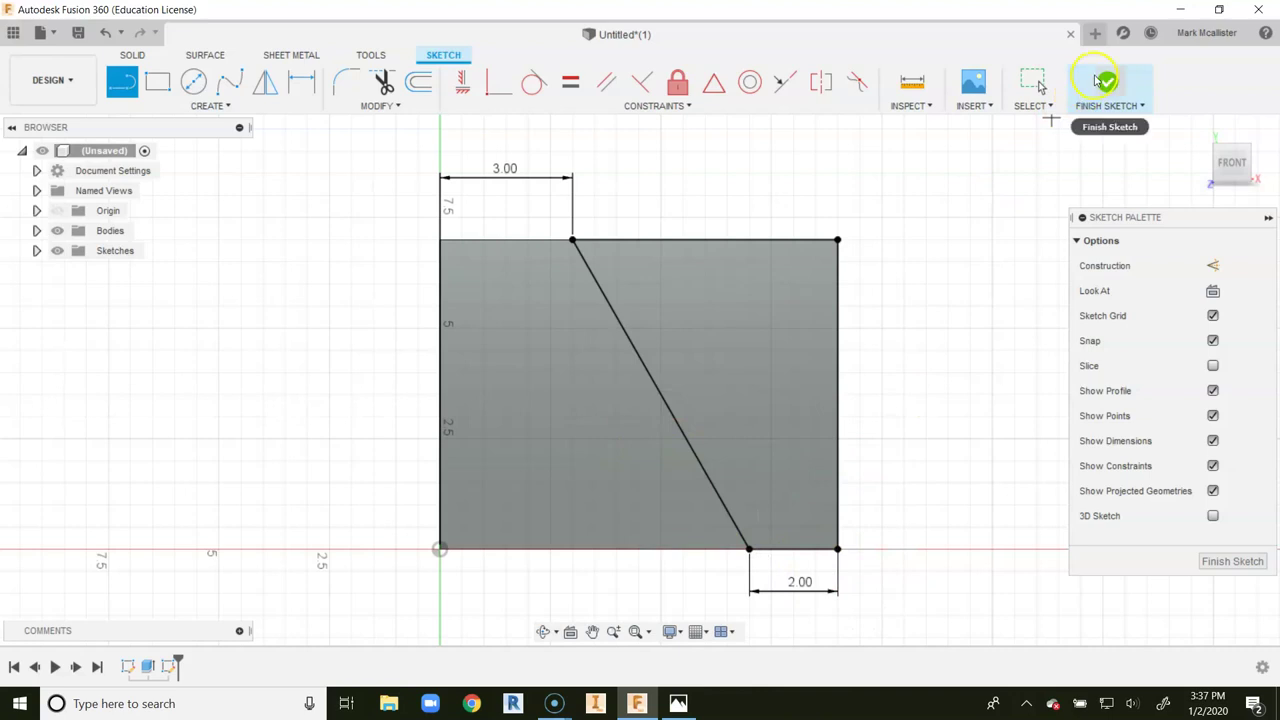
click(1107, 82)
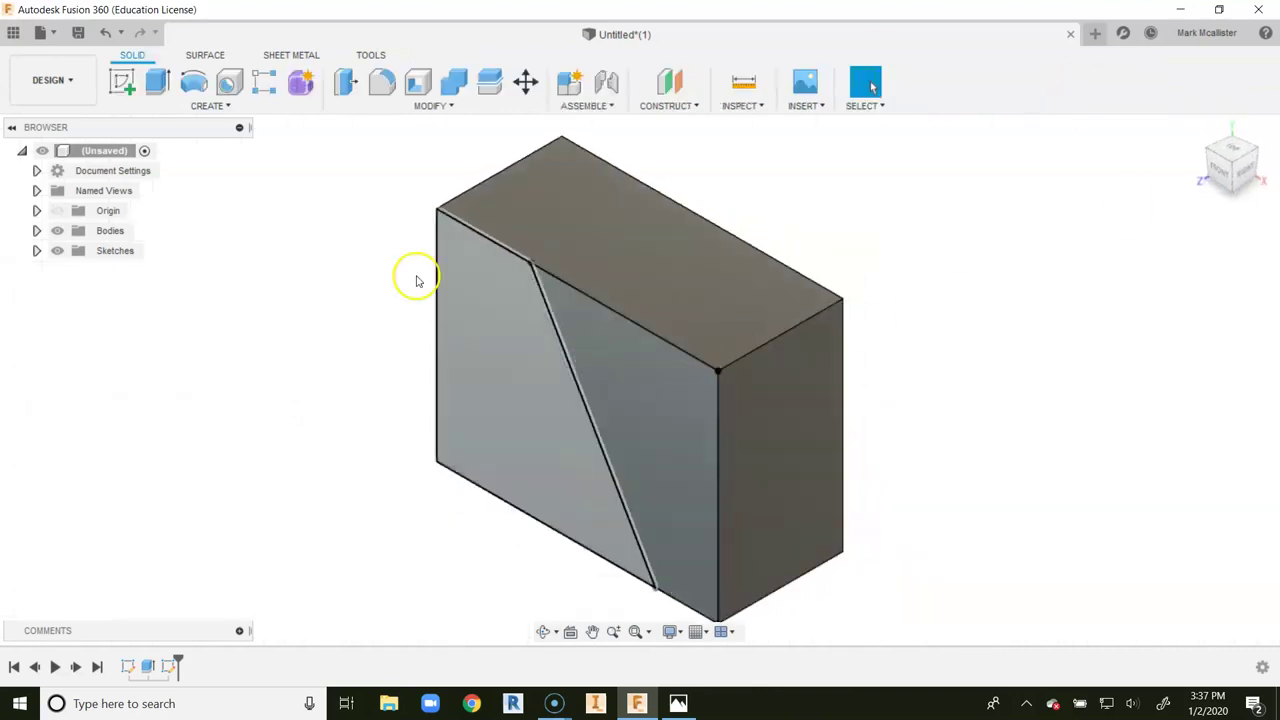
Extrude the profile right of the diagonal at -2 inches as a cut, leaving an angled step
click(157, 81)
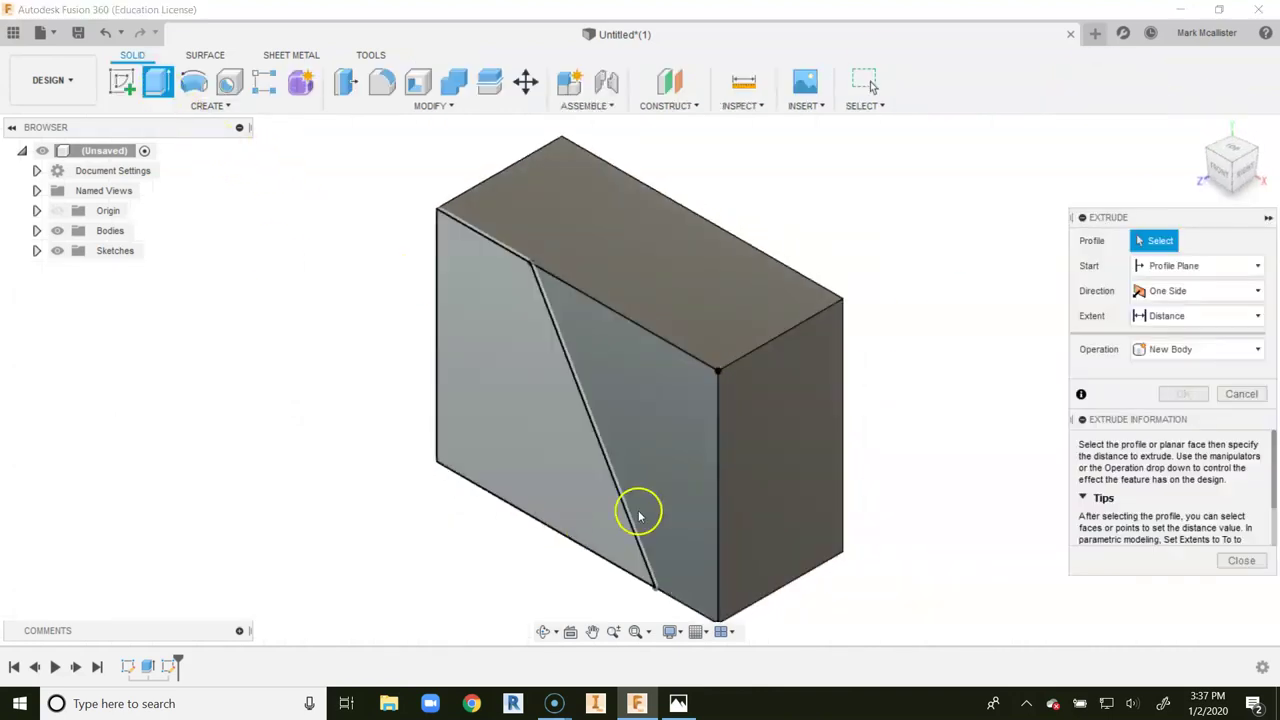
click(660, 463)
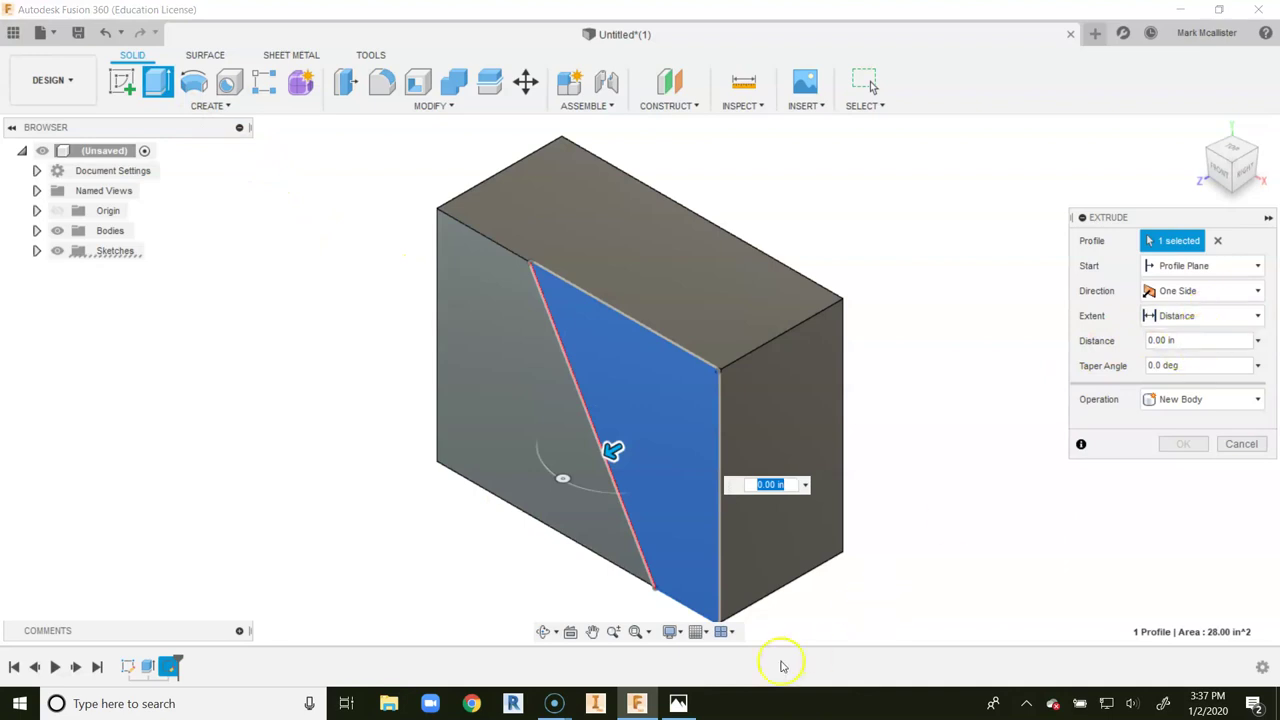
click(678, 703)
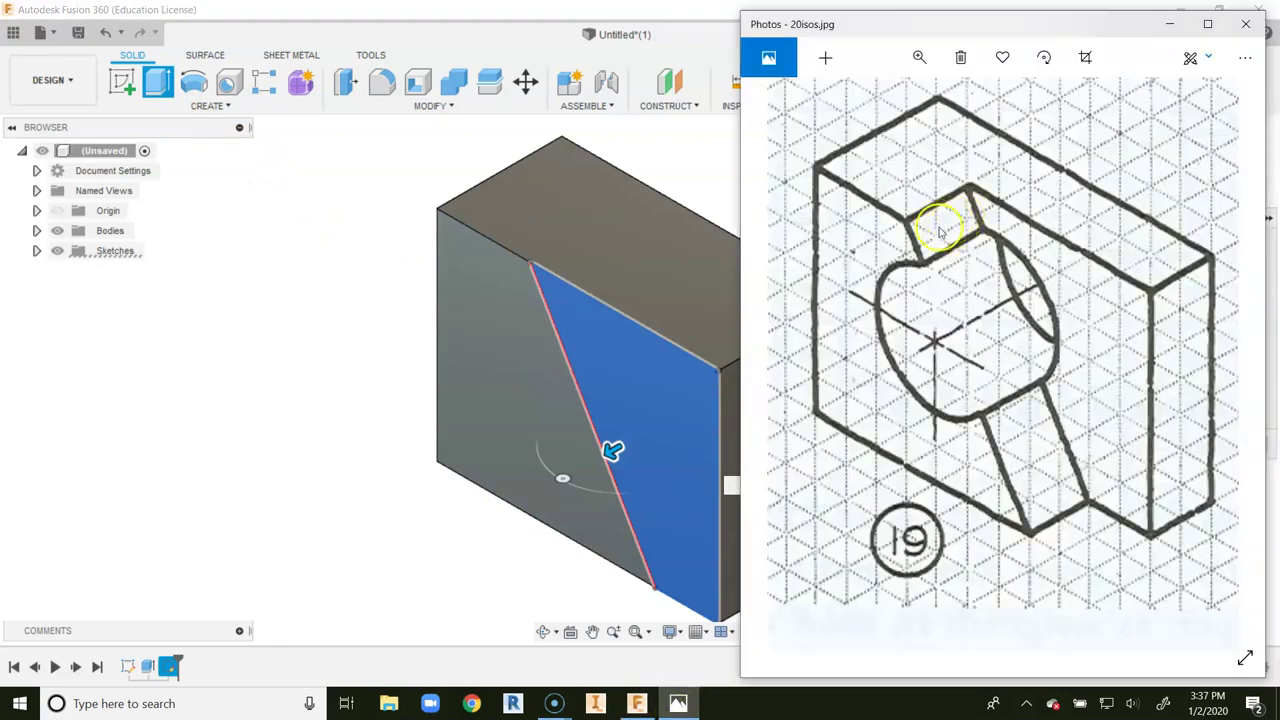
click(306, 143)
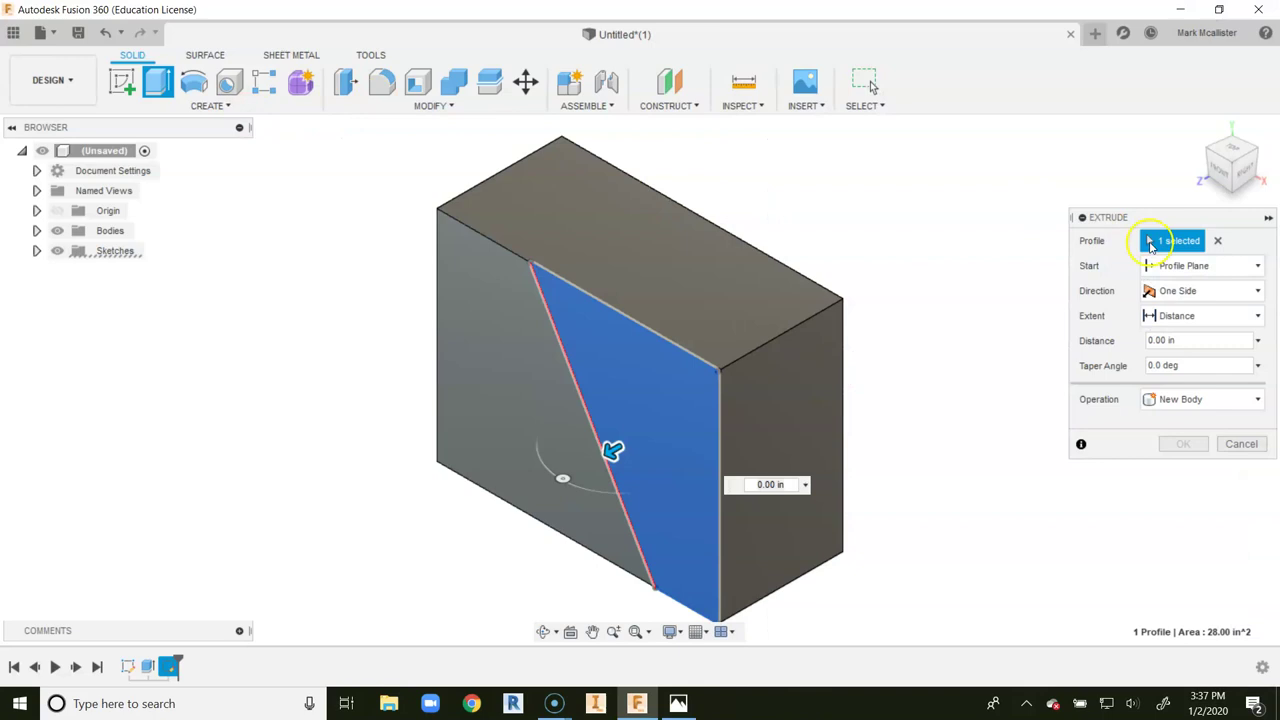
click(1188, 340)
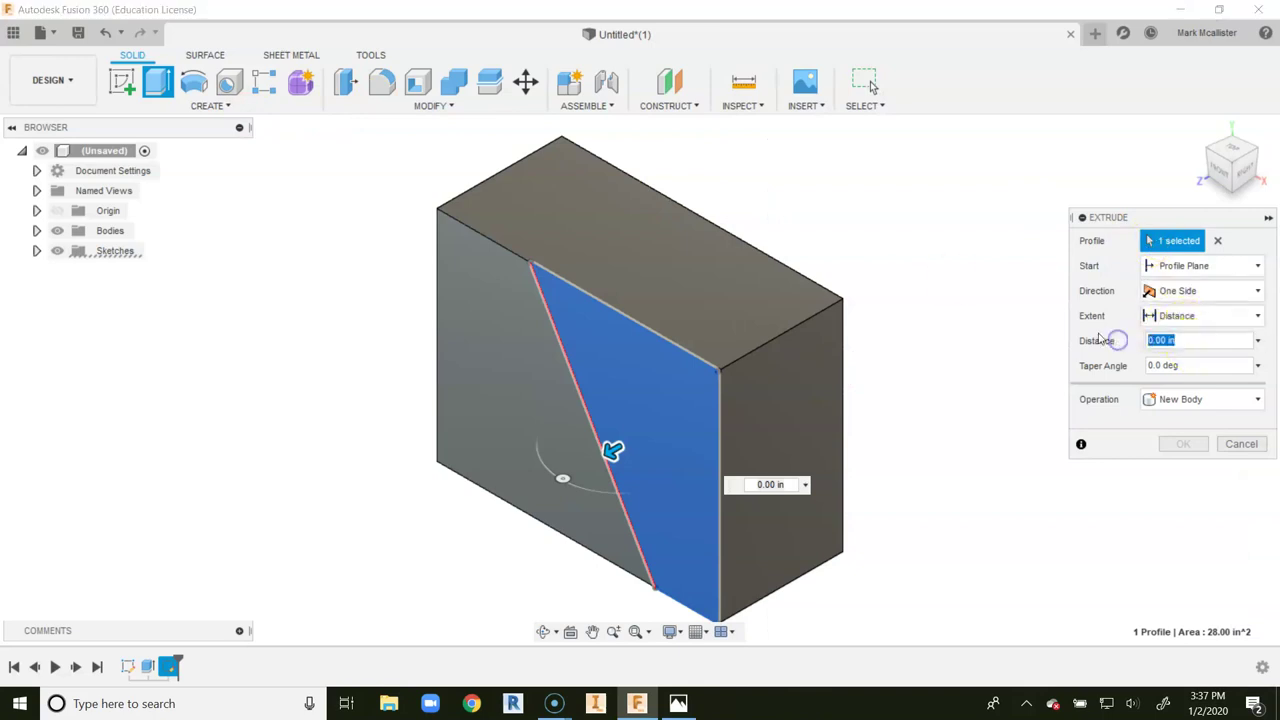
text(-2)
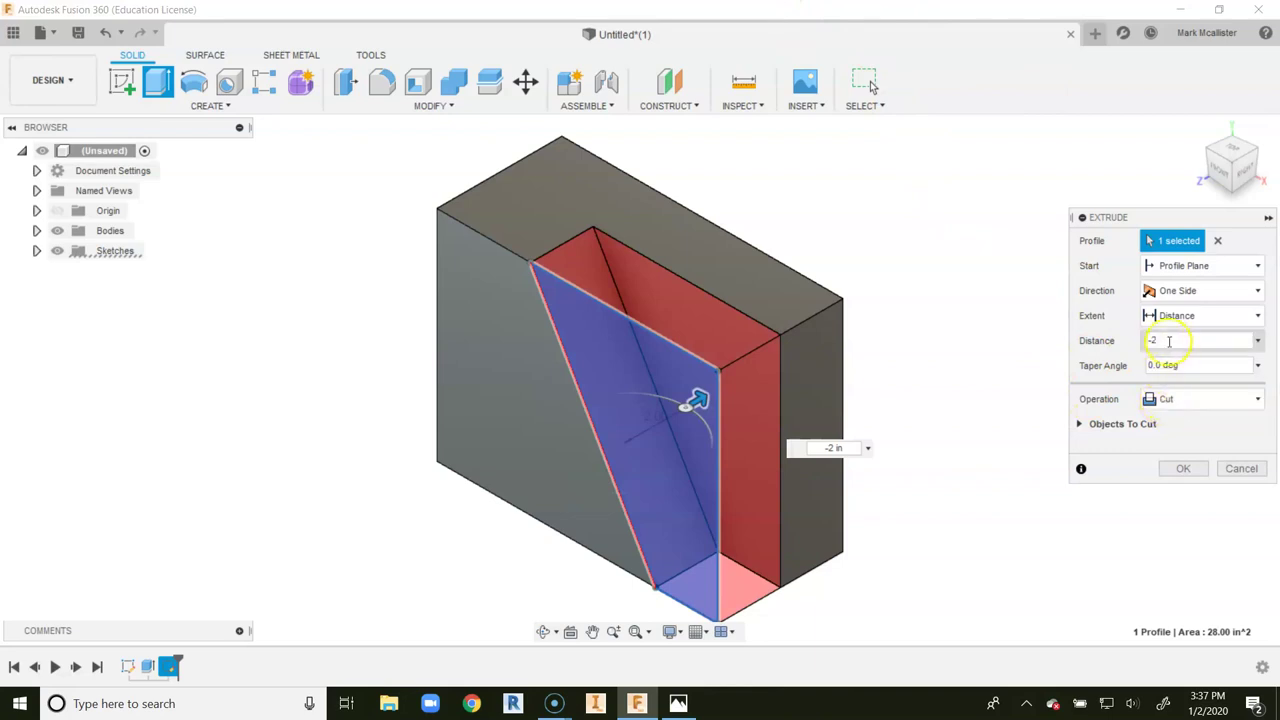
click(1183, 468)
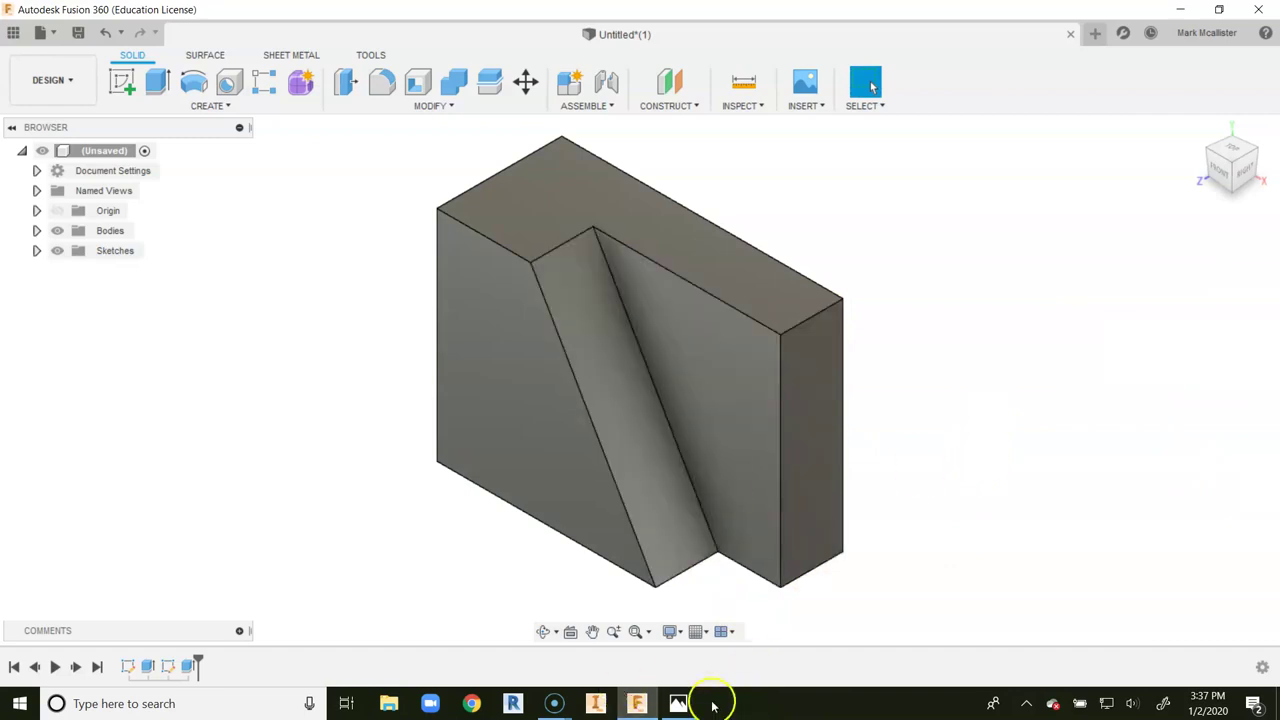
click(678, 703)
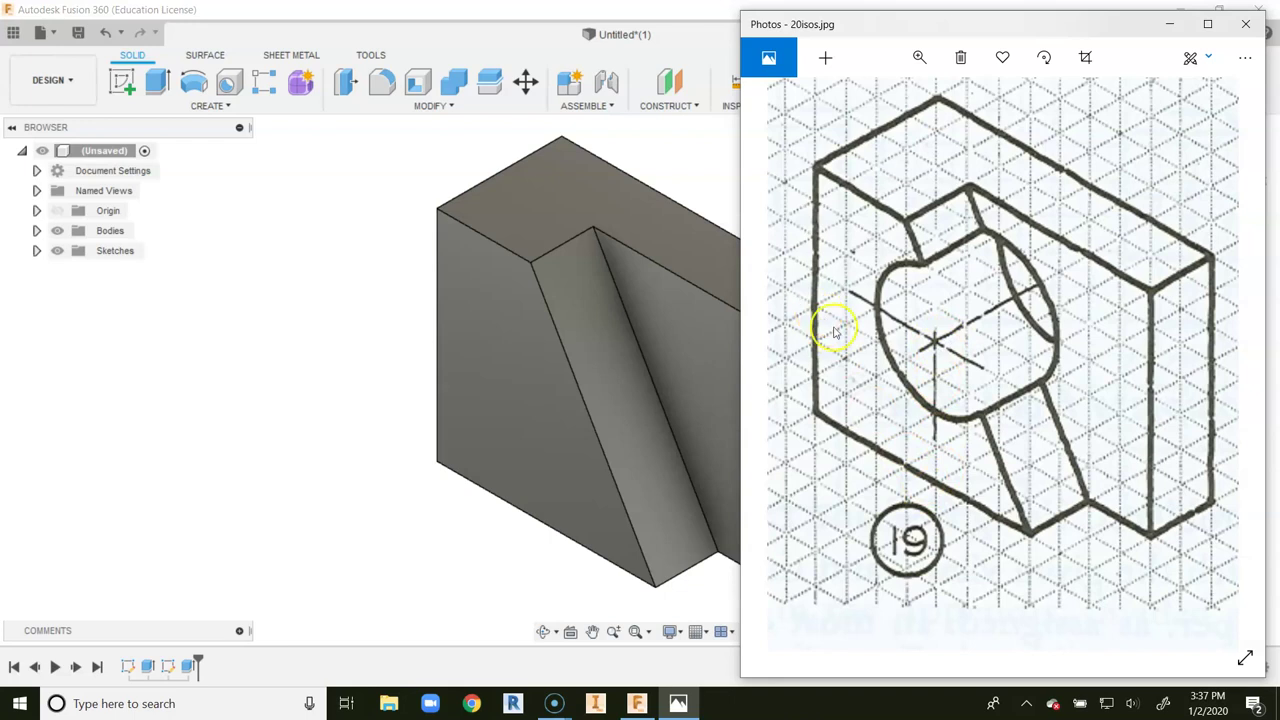
Place a hole on the block's front face, 4 in from the bottom edge and 4 in from the left edge
click(299, 164)
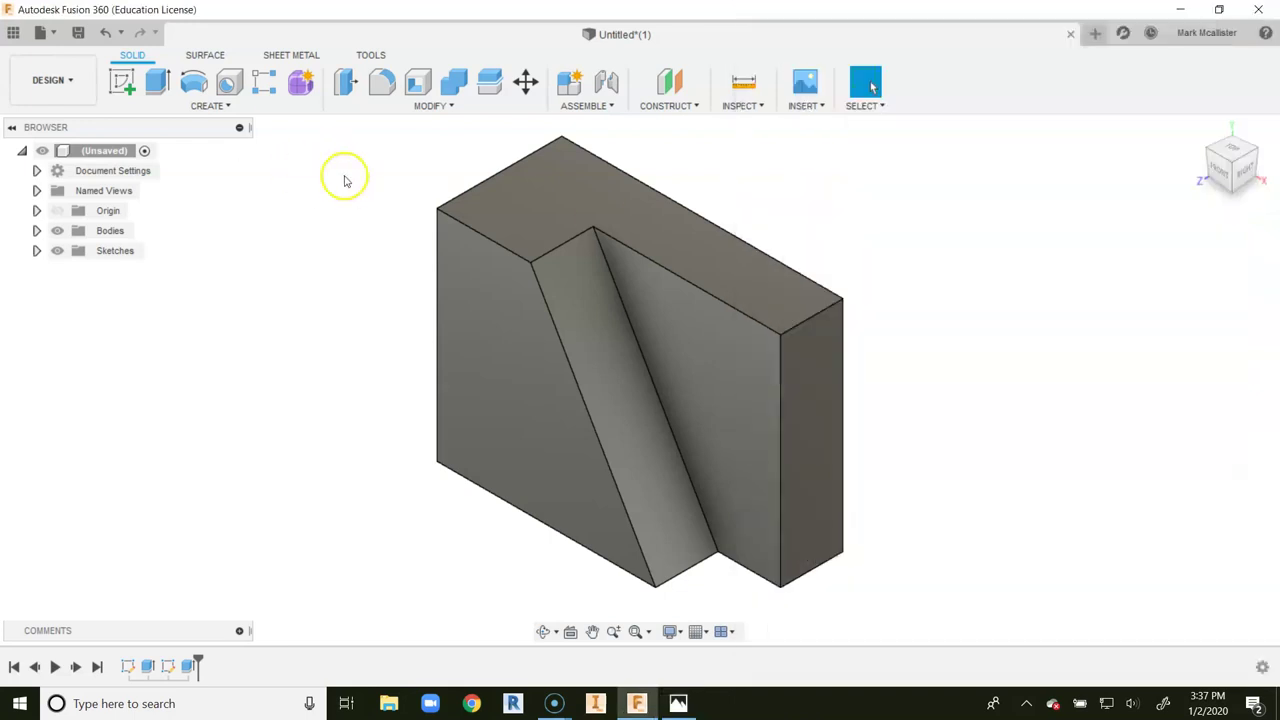
click(230, 82)
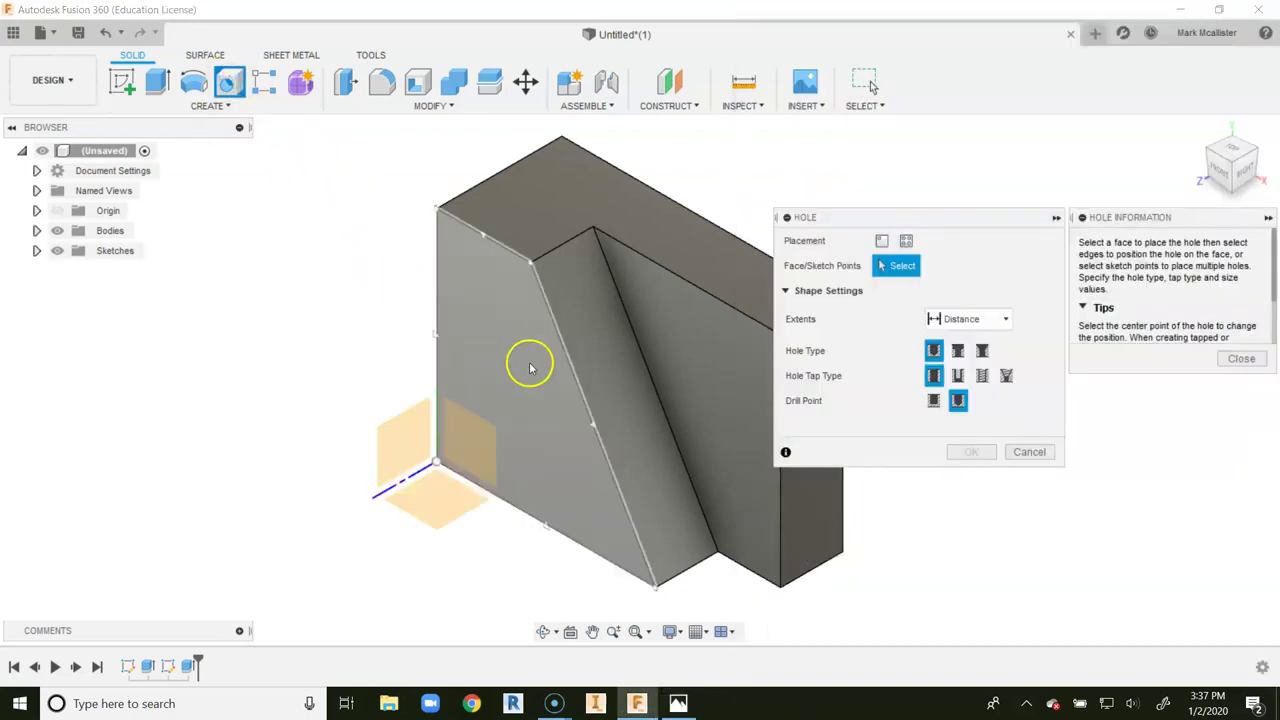
click(530, 365)
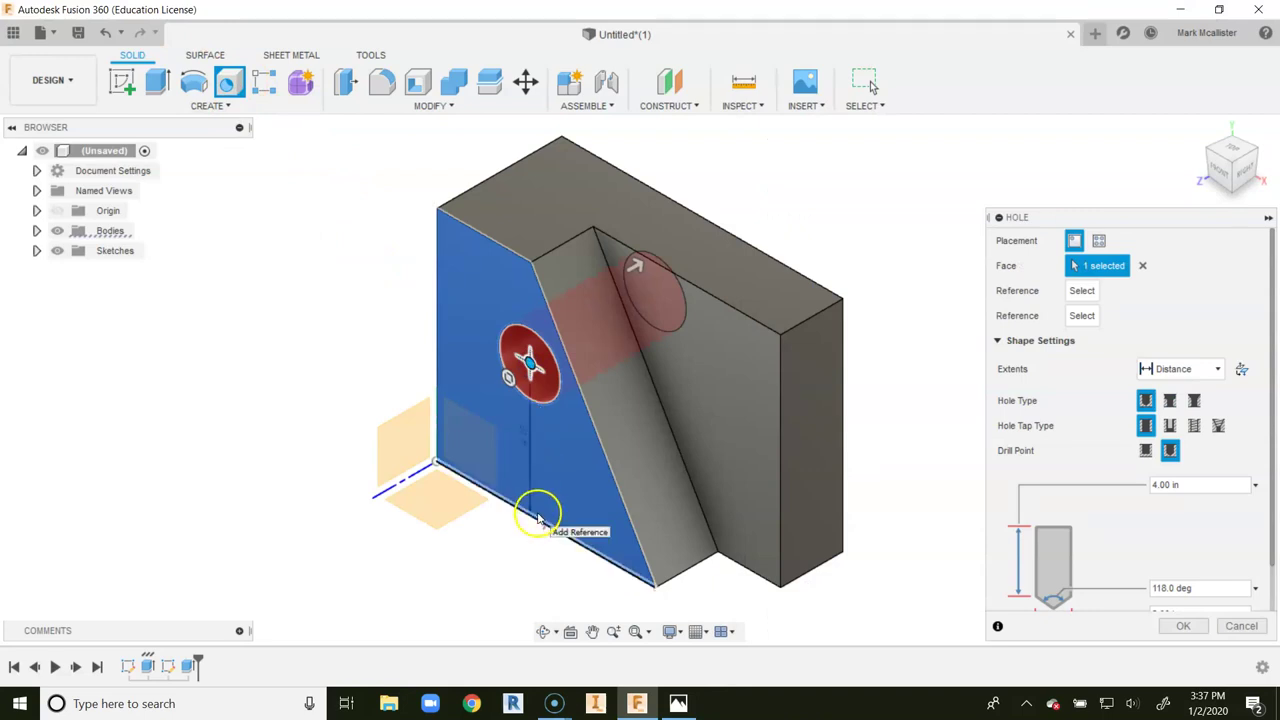
click(537, 515)
text(4)
key(Return)
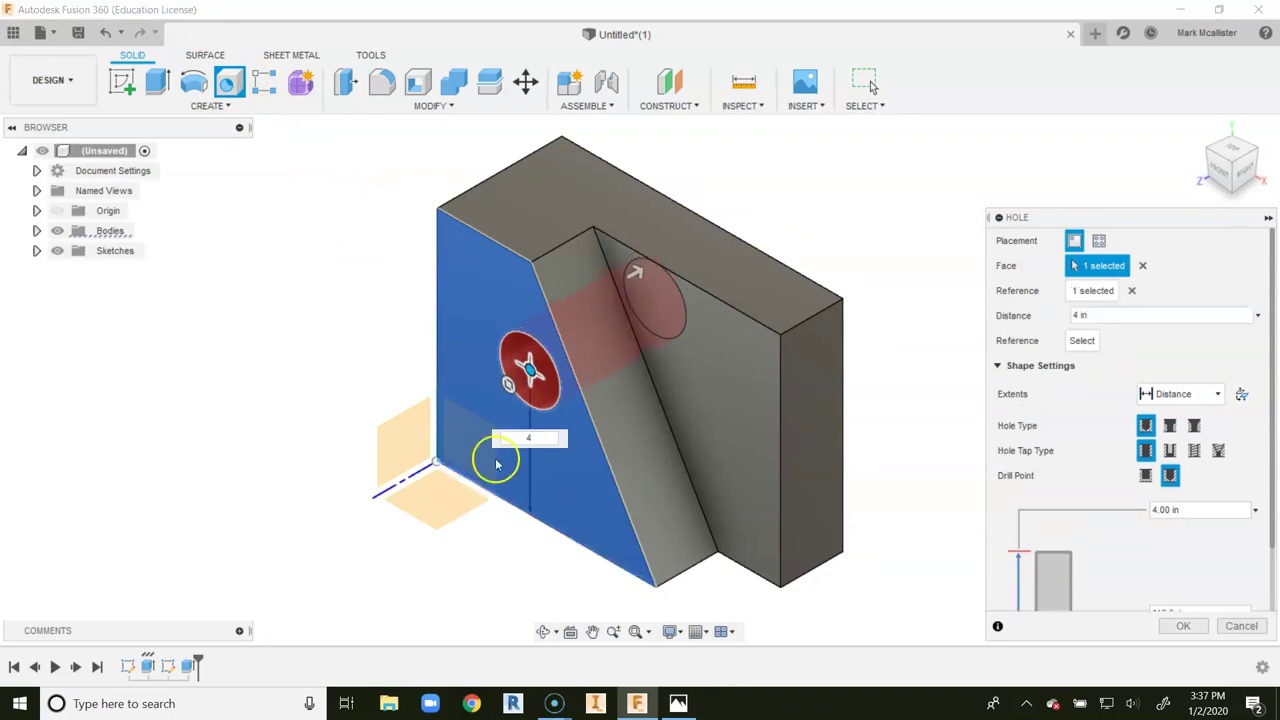
click(441, 377)
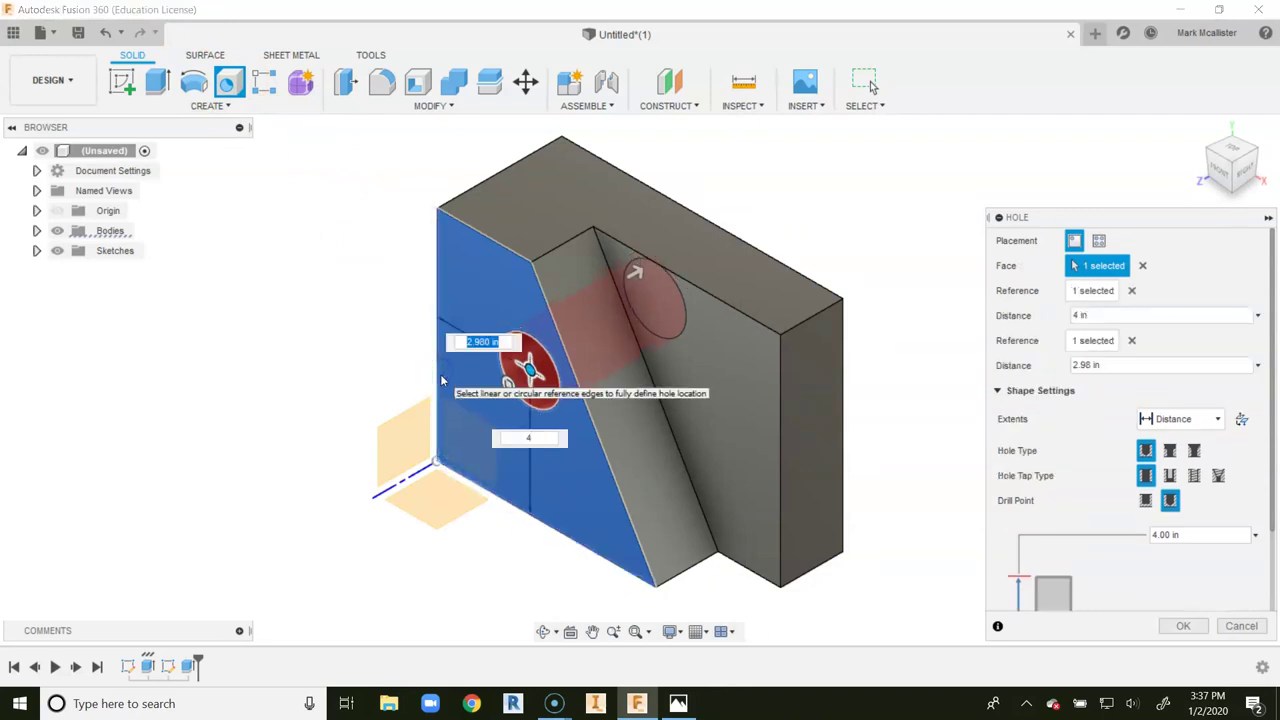
text(4)
key(Return)
Set the 4 in hole's extent to All so it passes through the block, and apply it
scroll(1103, 500, down, 2)
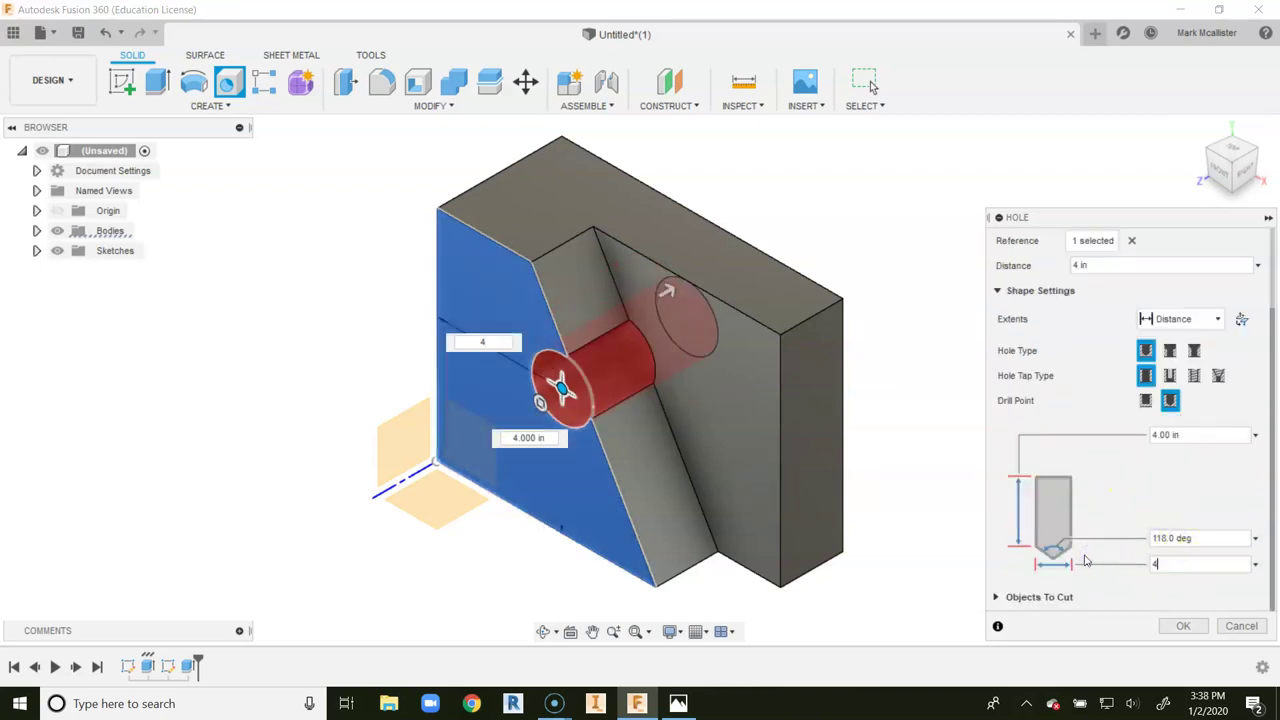
click(1157, 318)
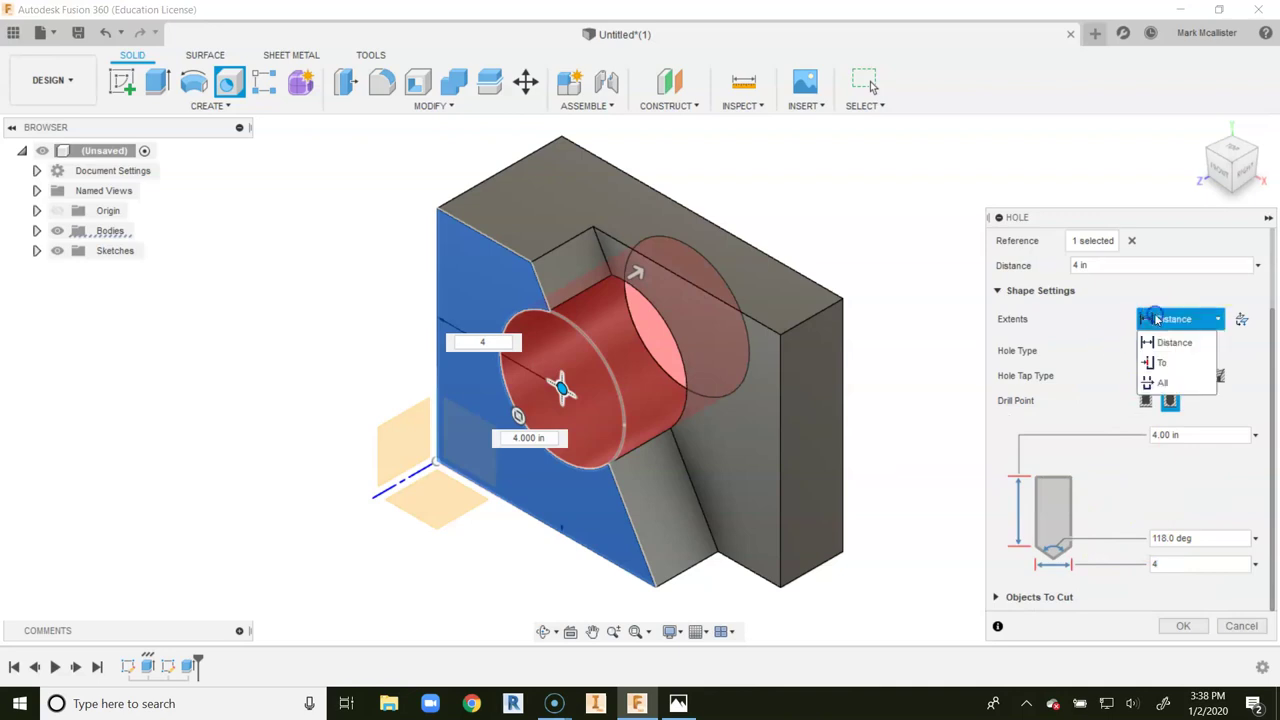
click(1158, 382)
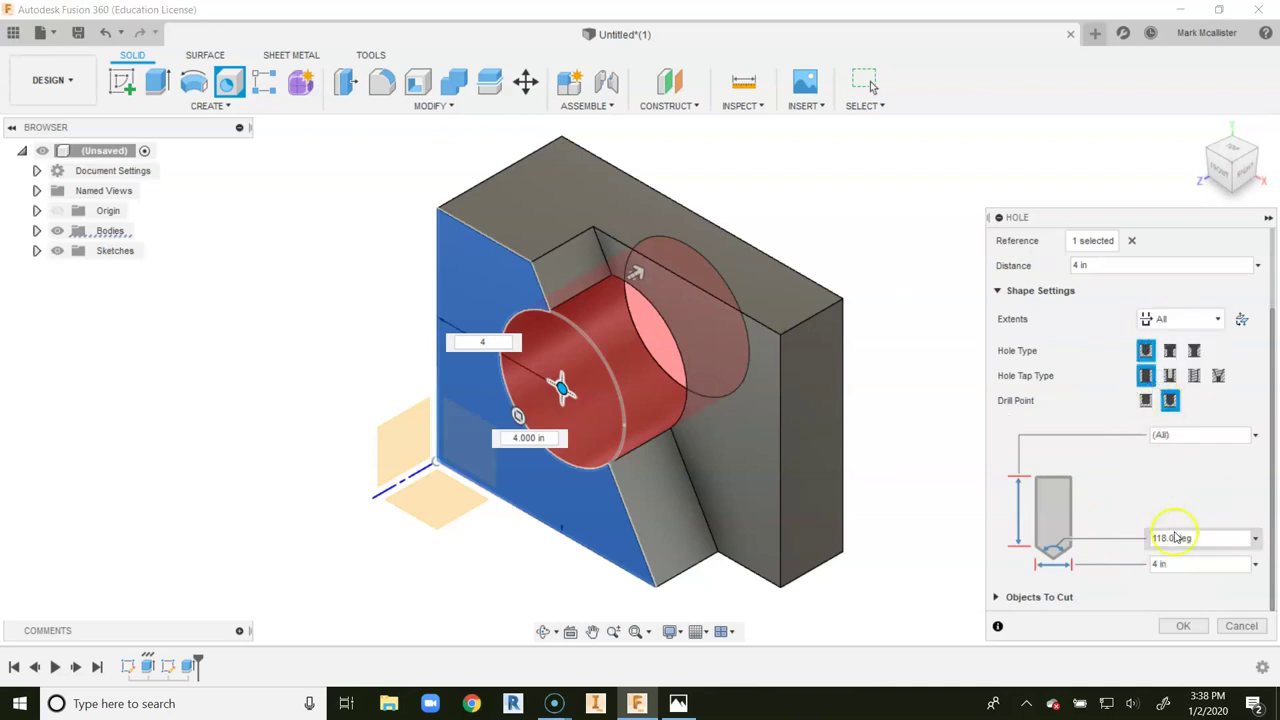
click(1184, 627)
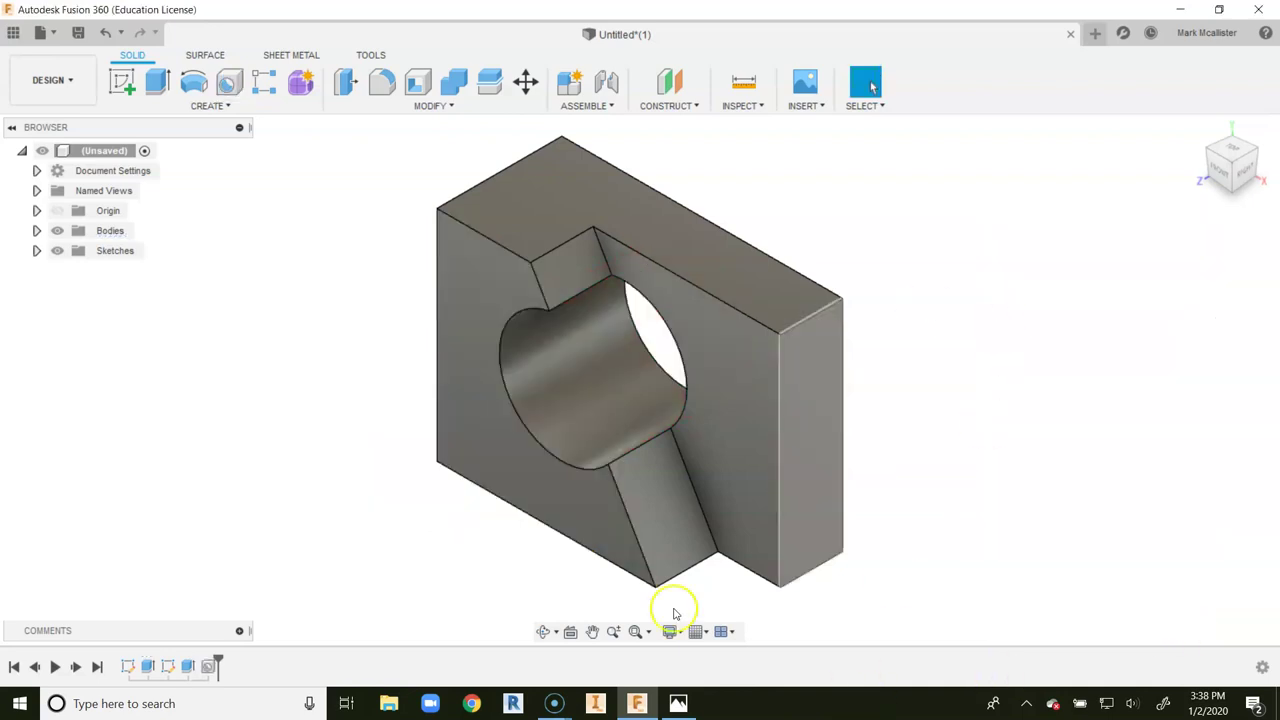
Show the 20isos.jpg reference drawing in Photos to compare against the finished block with its hole
click(677, 703)
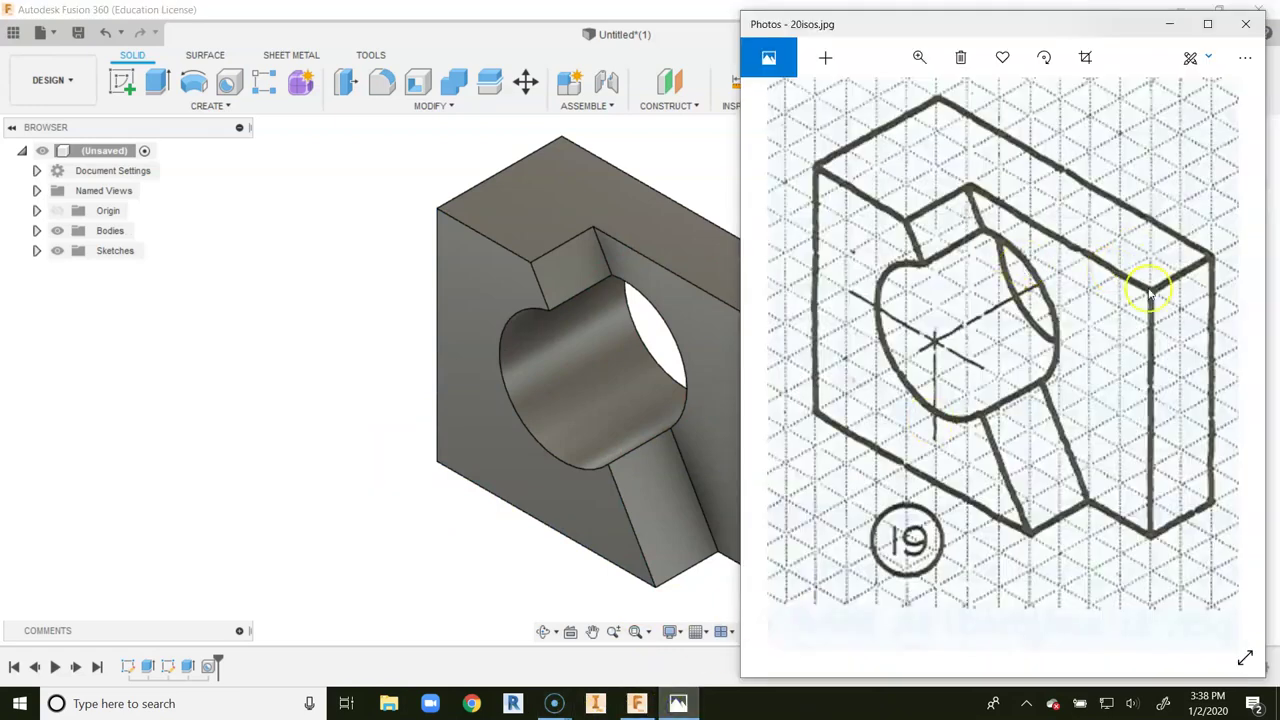